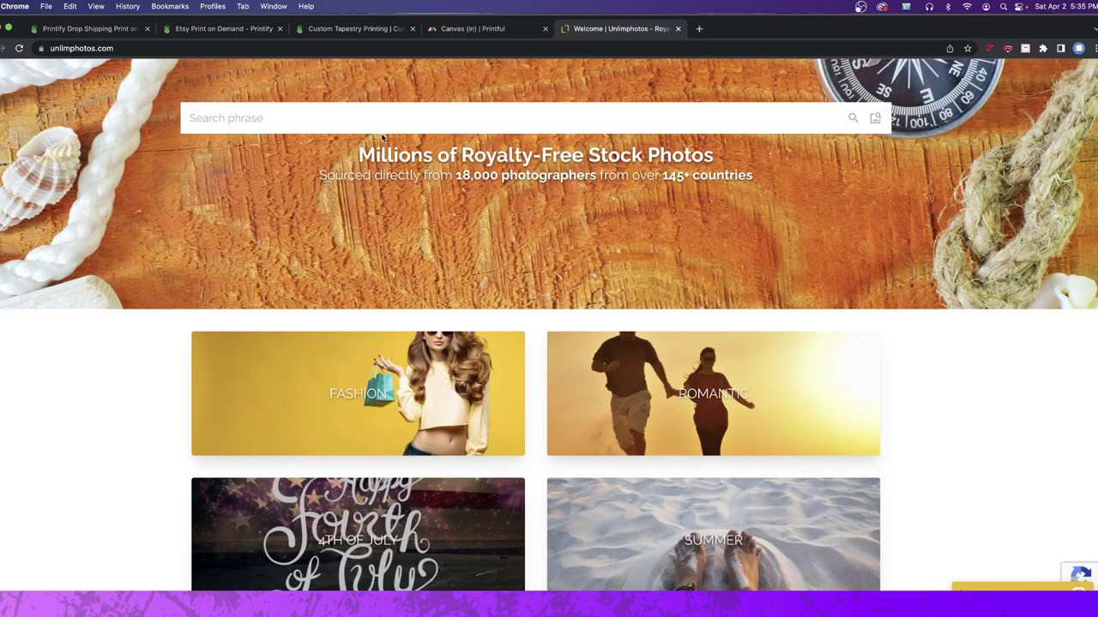
Switch from Unlimphotos to Printify's Custom Tapestry Printing product page.
left_click(365, 29)
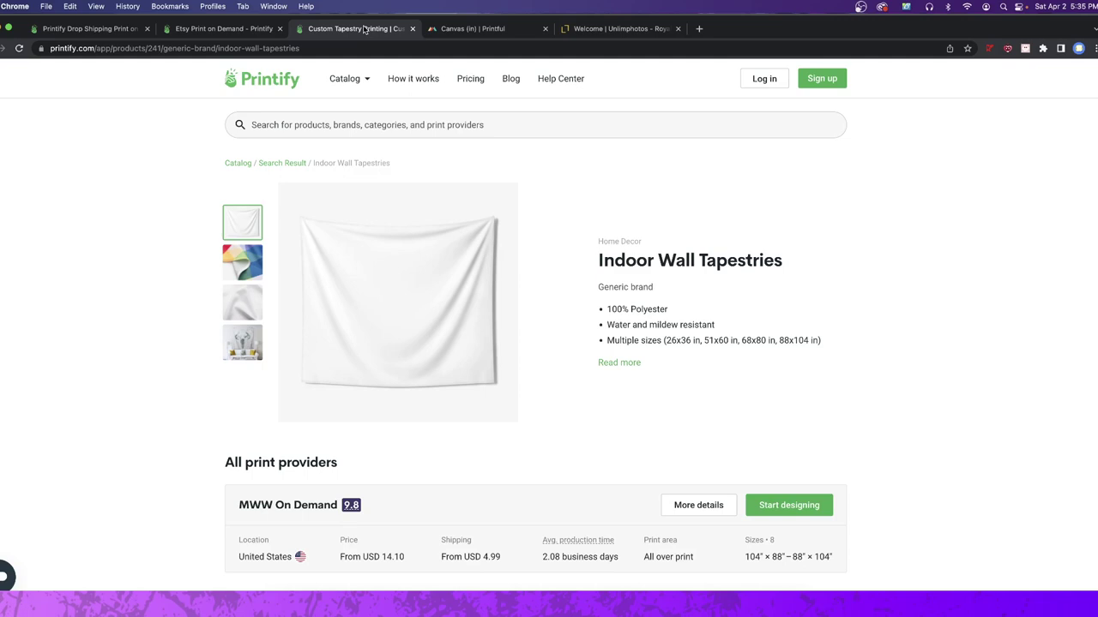
Look over Printful's Canvas (in) page, then go back to Printify's Indoor Wall Tapestries page.
left_click(446, 31)
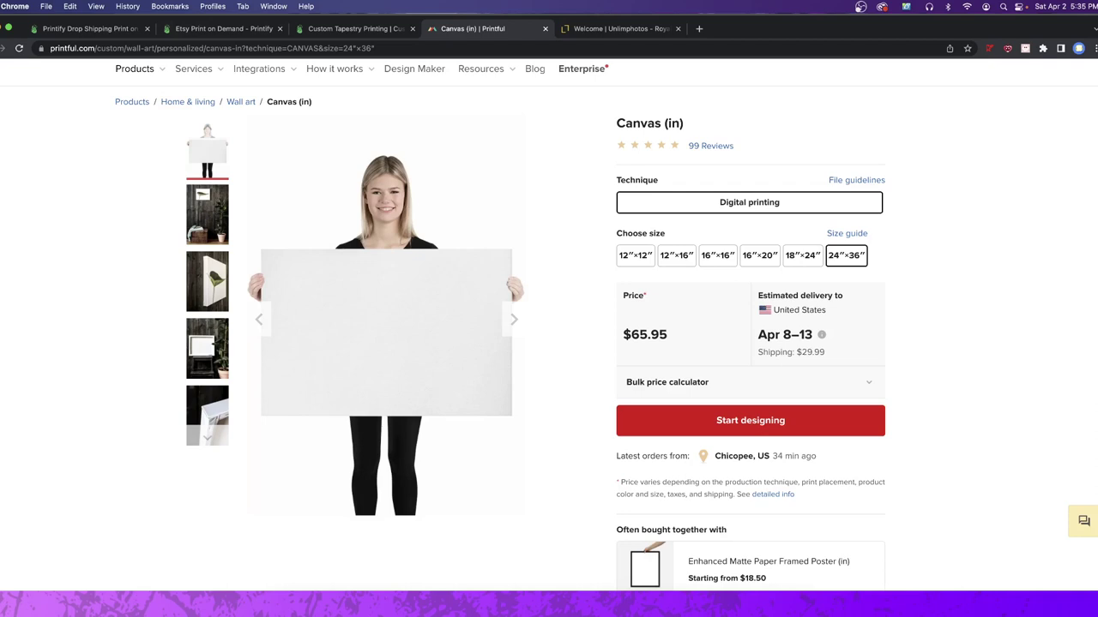
scroll(1008, 375, "up", 1)
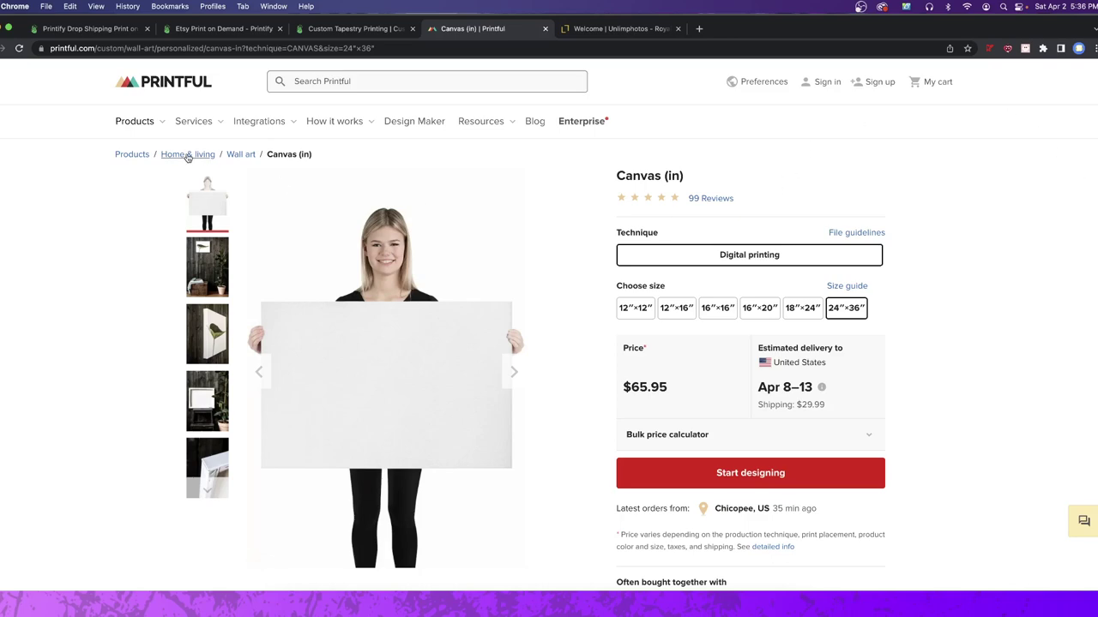
scroll(586, 293, "down", 4)
scroll(587, 293, "up", 4)
left_click(326, 31)
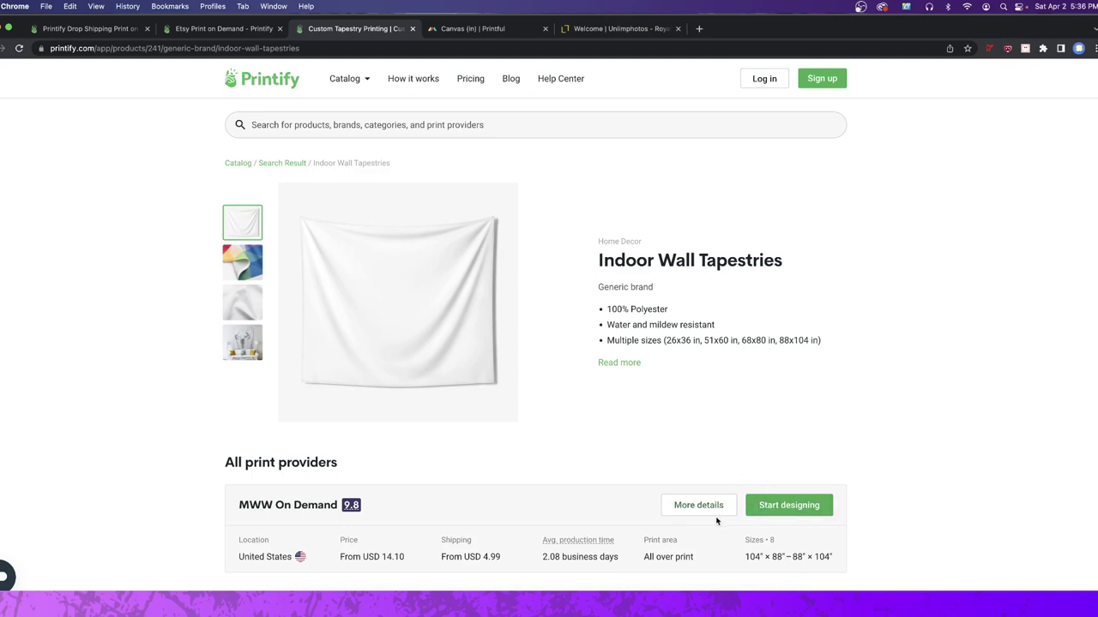
Start designing the Indoor Wall Tapestry with provider MWW On Demand.
left_click(767, 506)
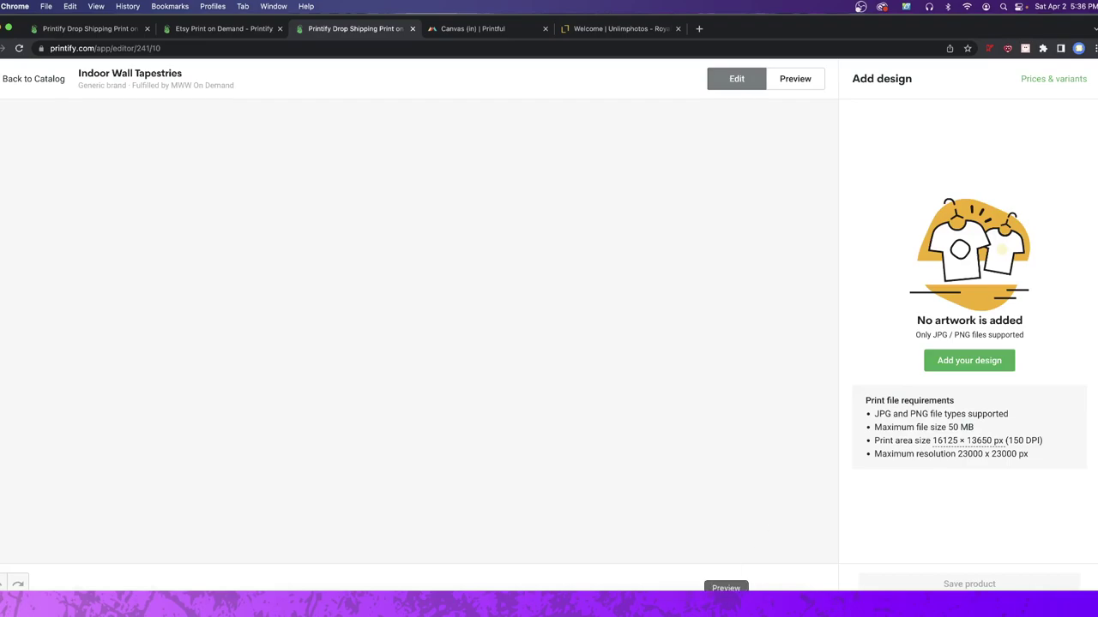
Switch to the Unlimphotos tab and browse the home page's photo categories.
left_click(623, 31)
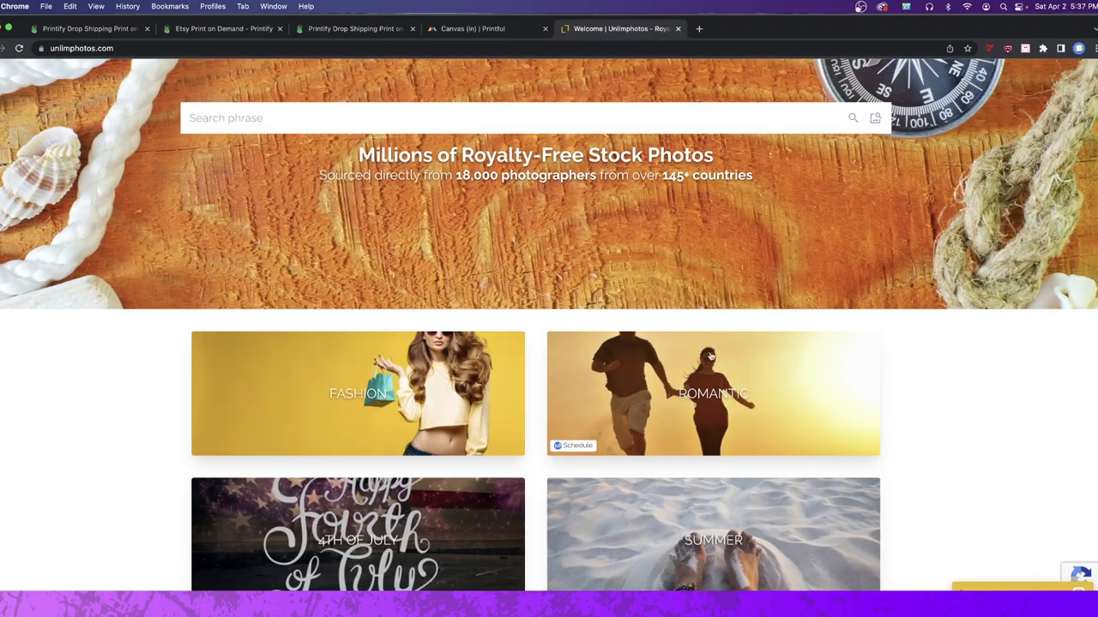
scroll(777, 401, "down", 4)
scroll(776, 409, "up", 5)
scroll(779, 412, "down", 4)
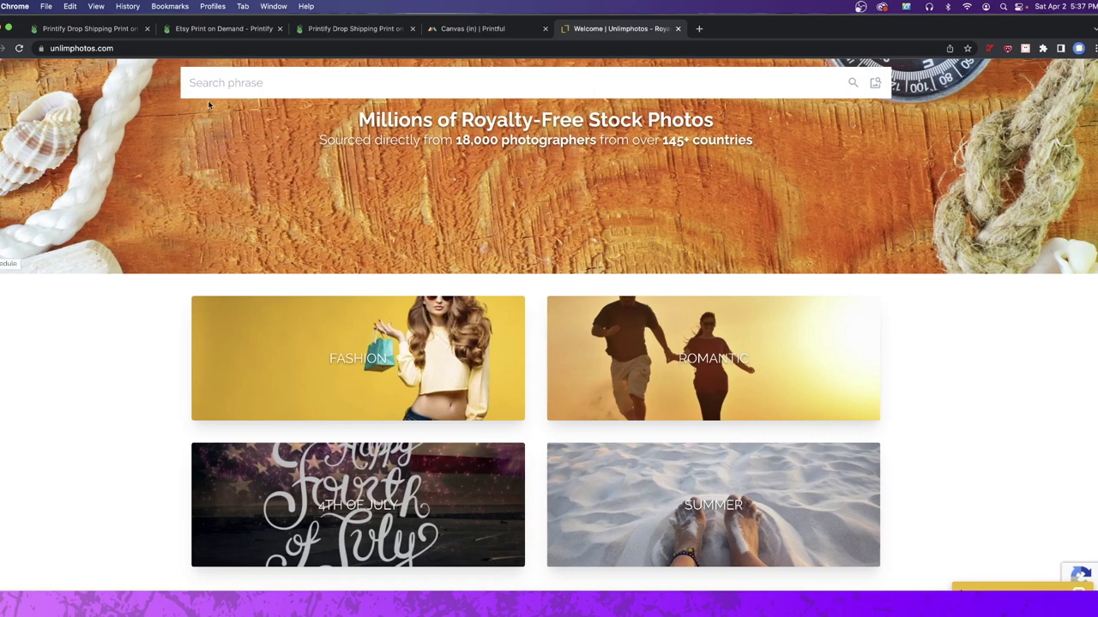
scroll(360, 240, "down", 3)
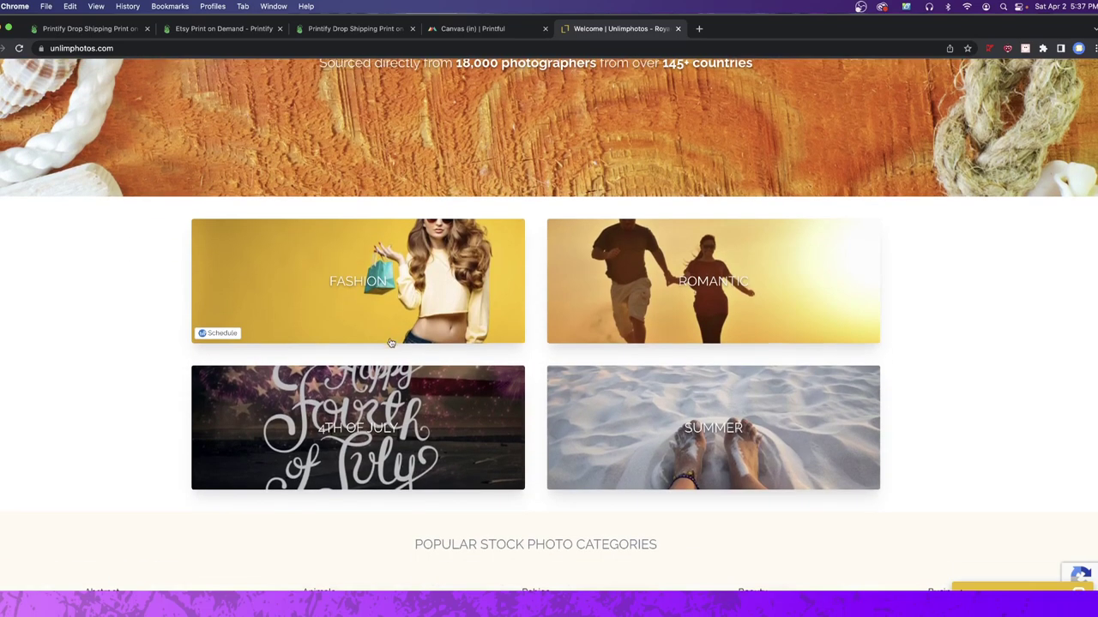
scroll(359, 242, "up", 2)
scroll(359, 242, "up", 4)
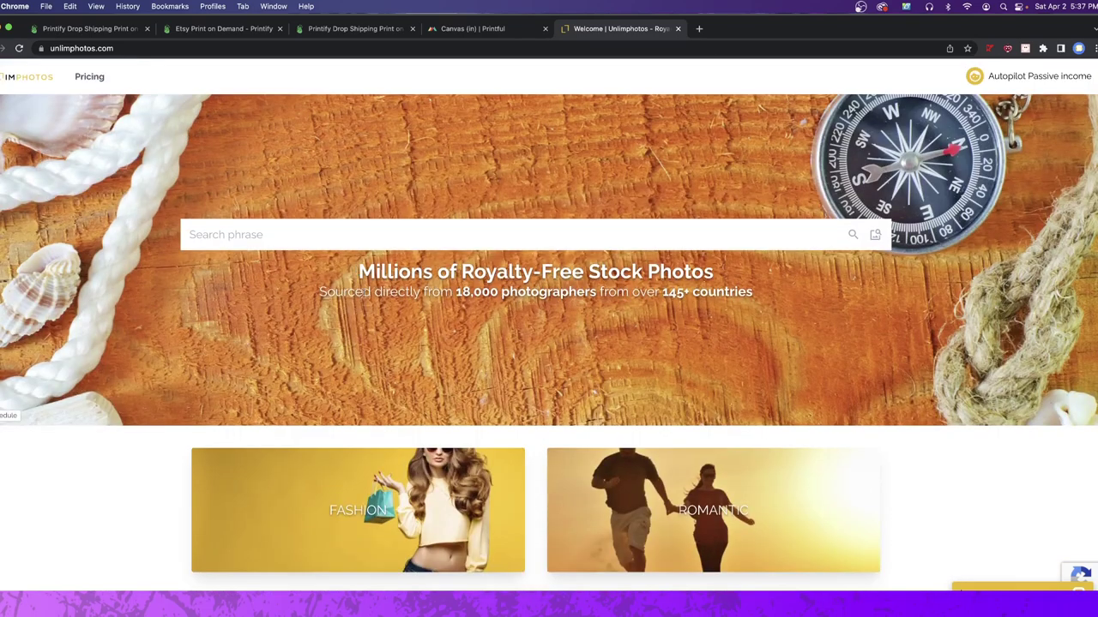
scroll(411, 292, "down", 3)
scroll(466, 300, "up", 4)
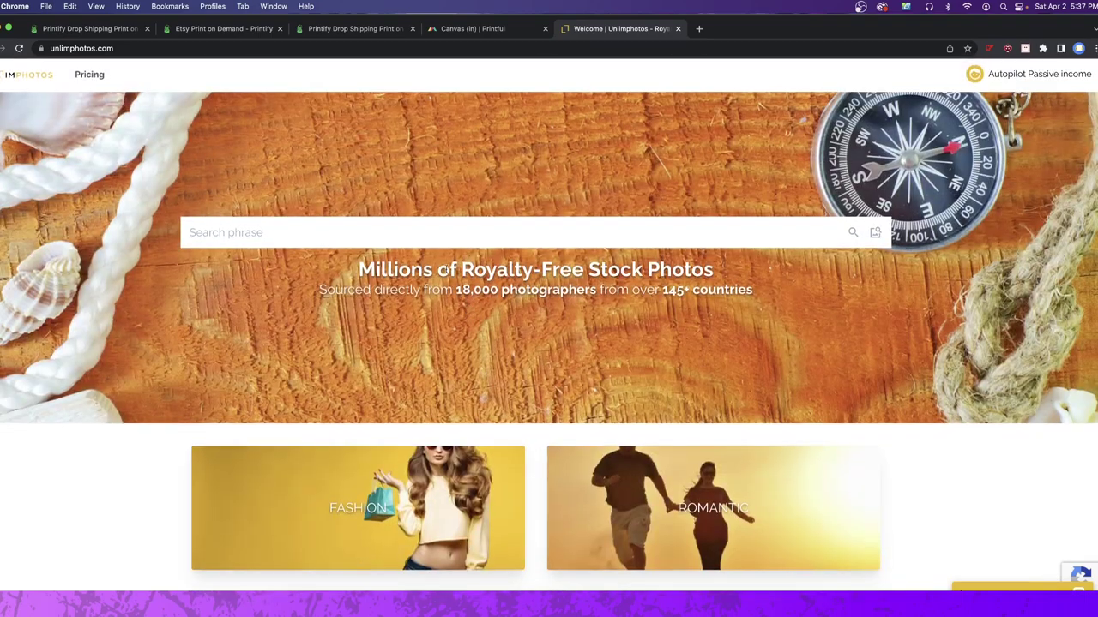
scroll(223, 161, "down", 7)
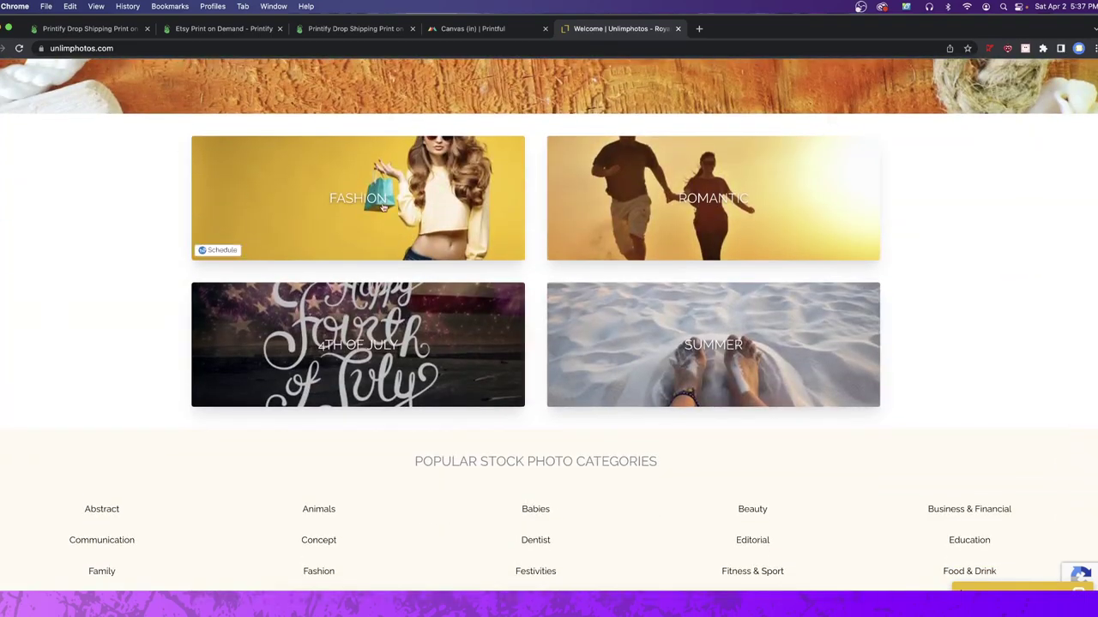
scroll(243, 242, "up", 5)
left_click(201, 45)
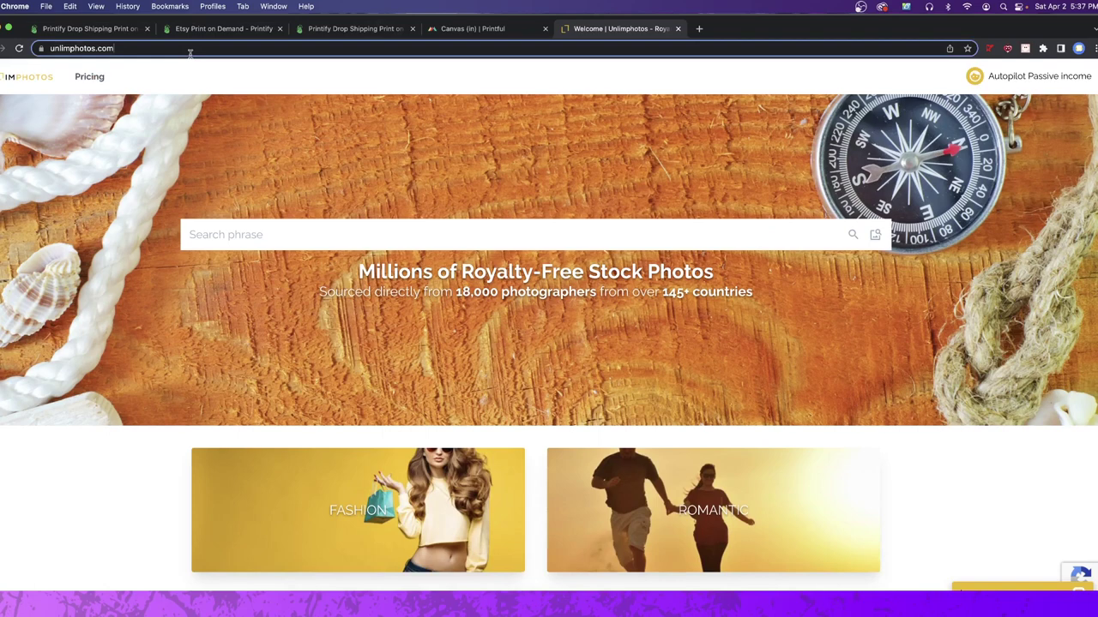
Load unlimphotos.com in a new incognito window.
key("BackSpace")
left_click(1090, 48)
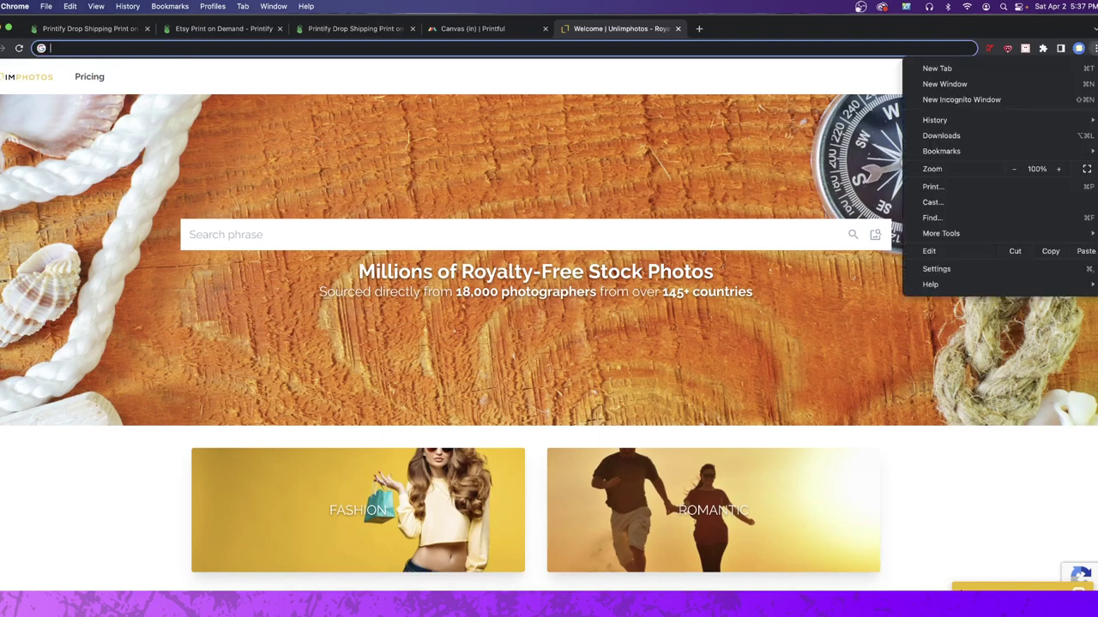
left_click(1028, 102)
type("unlimphotos.com/")
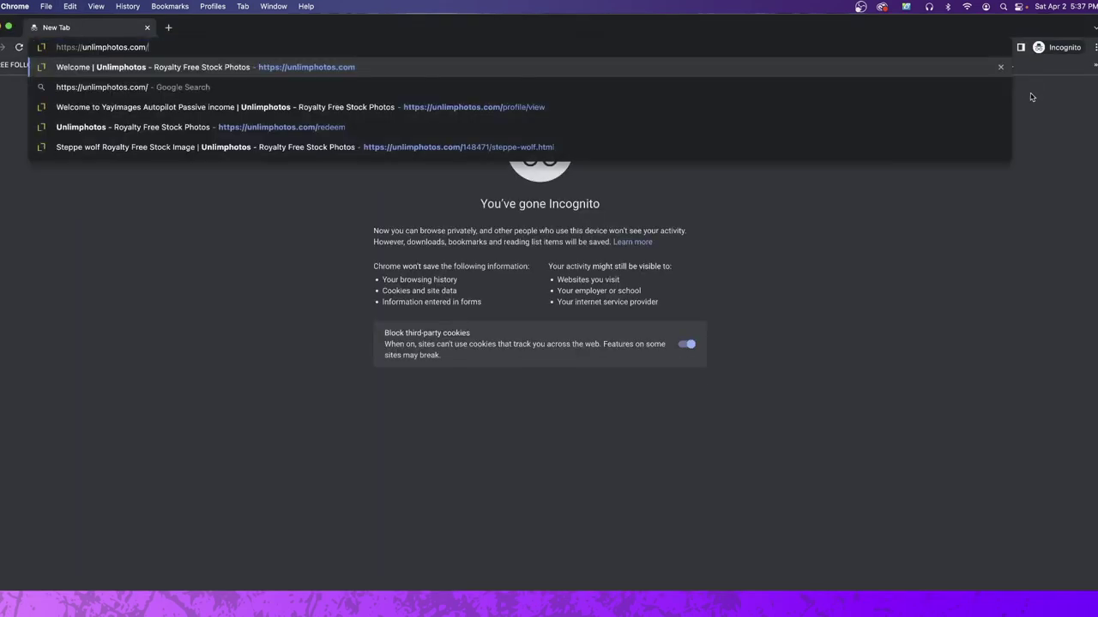
key("Return")
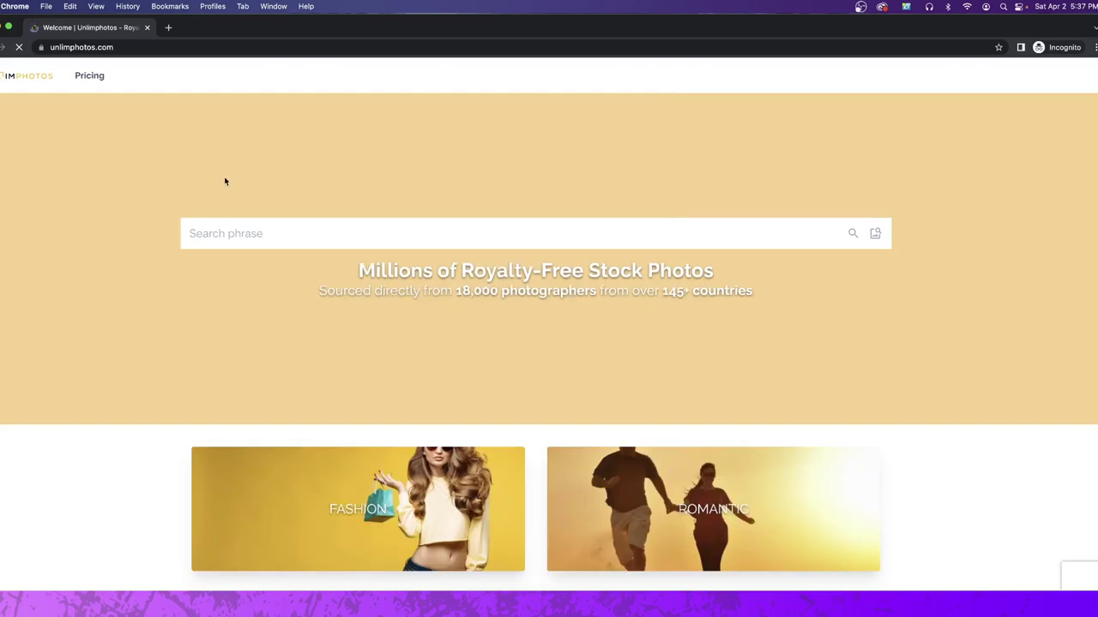
Open Pricing and highlight the $11.99/mo monthly and $8.25/mo yearly prices.
left_click(89, 76)
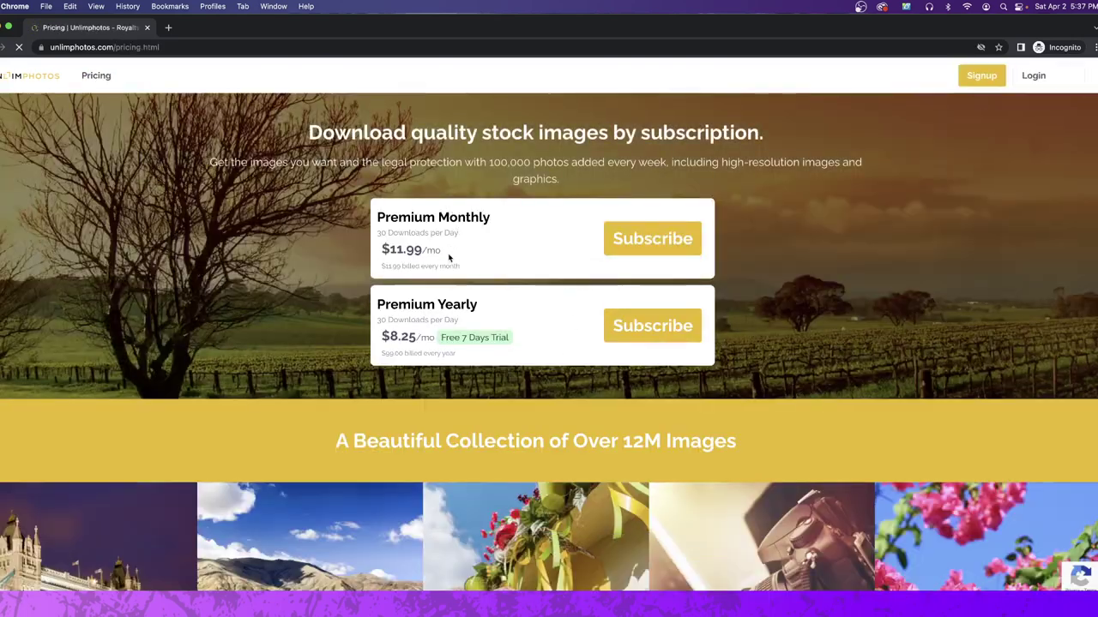
left_click_drag(442, 251, 334, 244)
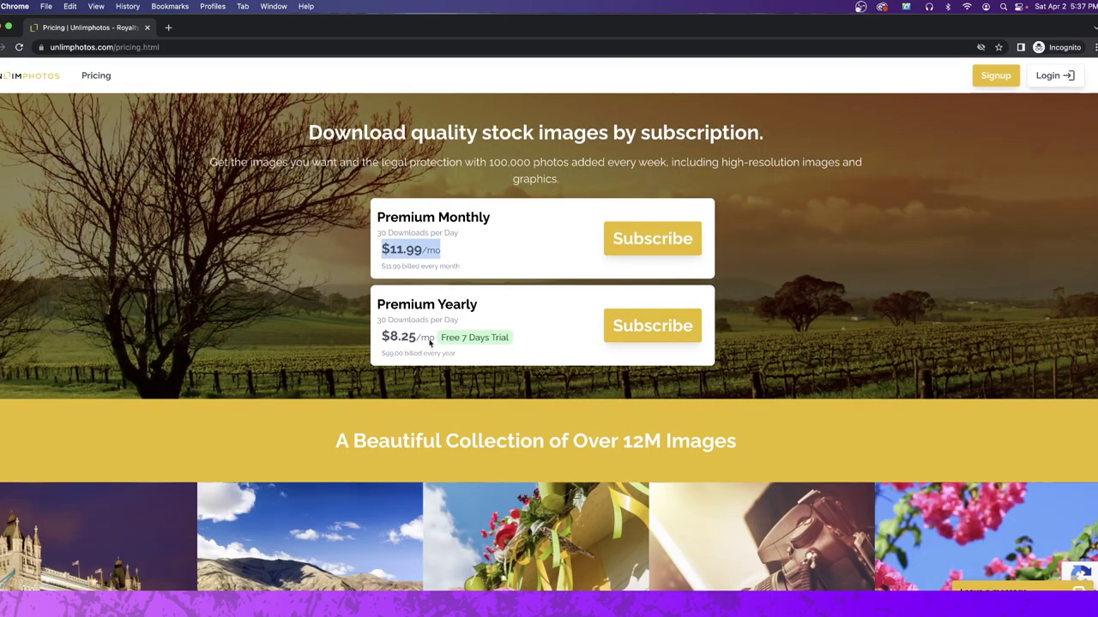
left_click_drag(430, 342, 399, 337)
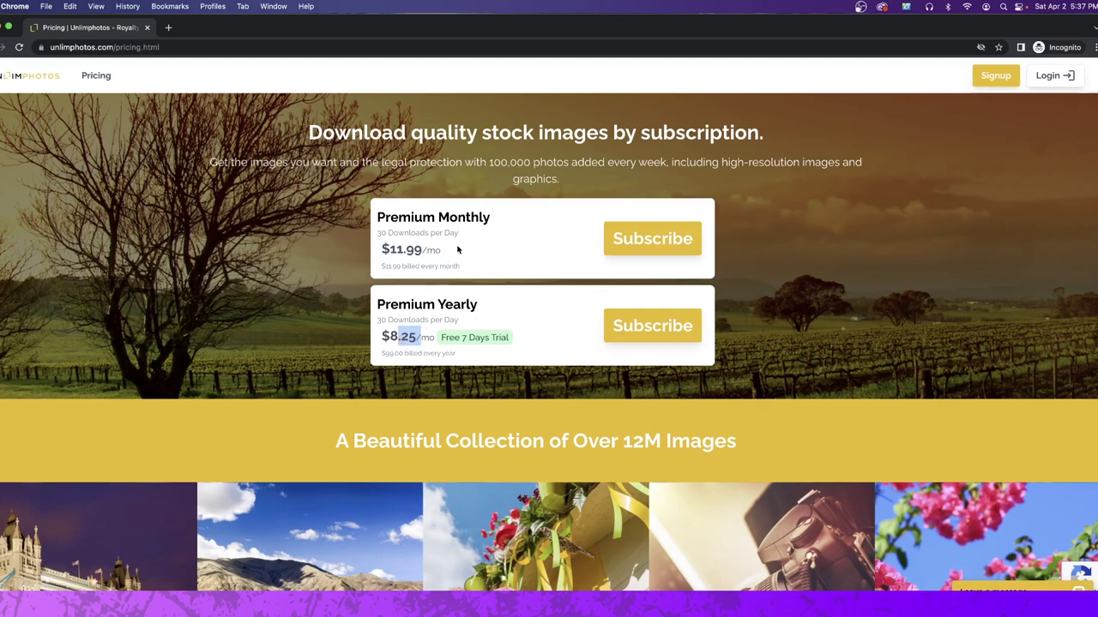
Close the private window and scroll through the Unlimphotos home page.
left_click(147, 27)
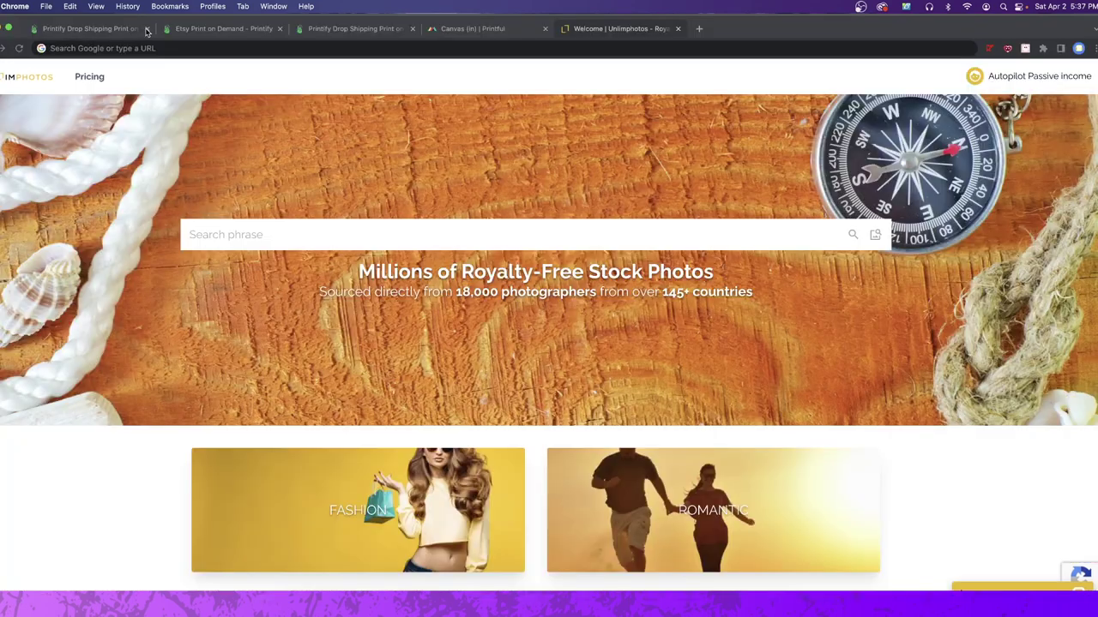
scroll(980, 493, "down", 2)
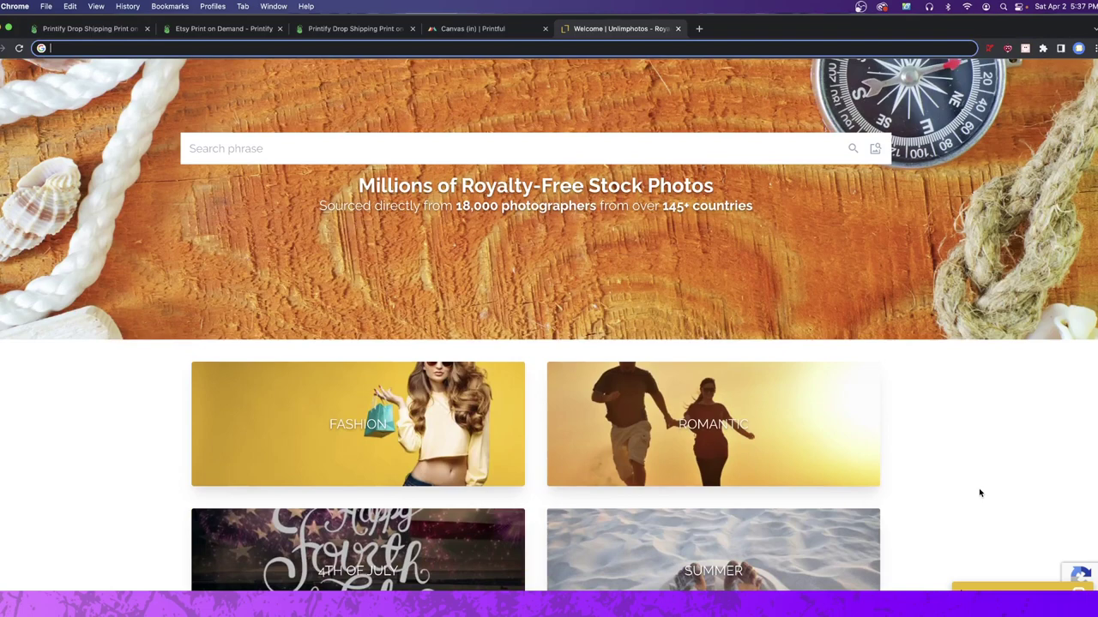
scroll(968, 494, "down", 2)
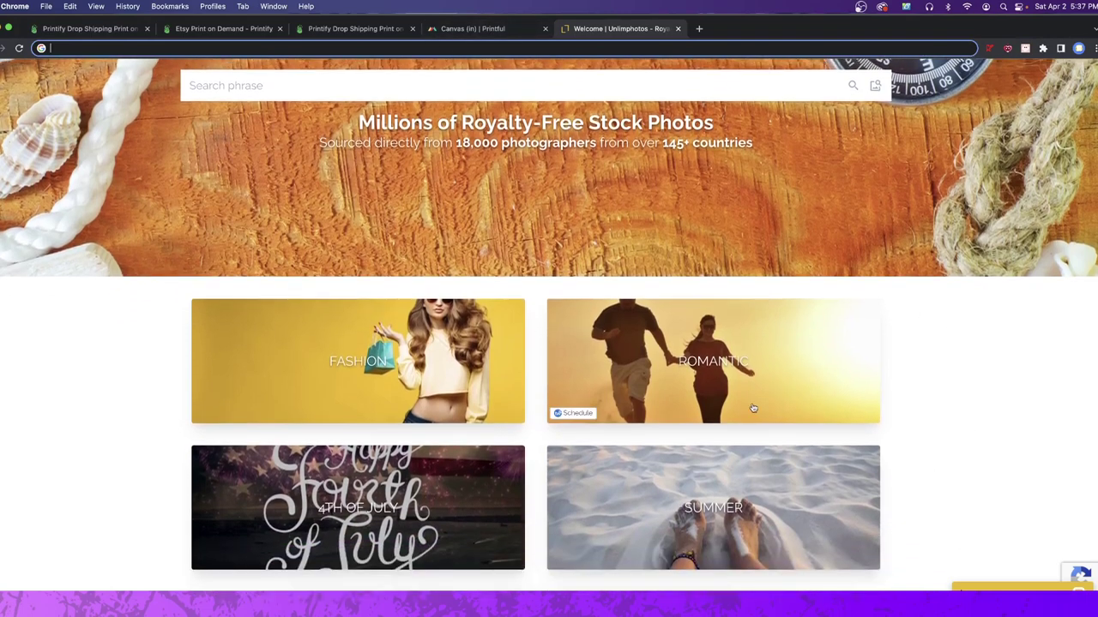
scroll(685, 370, "up", 2)
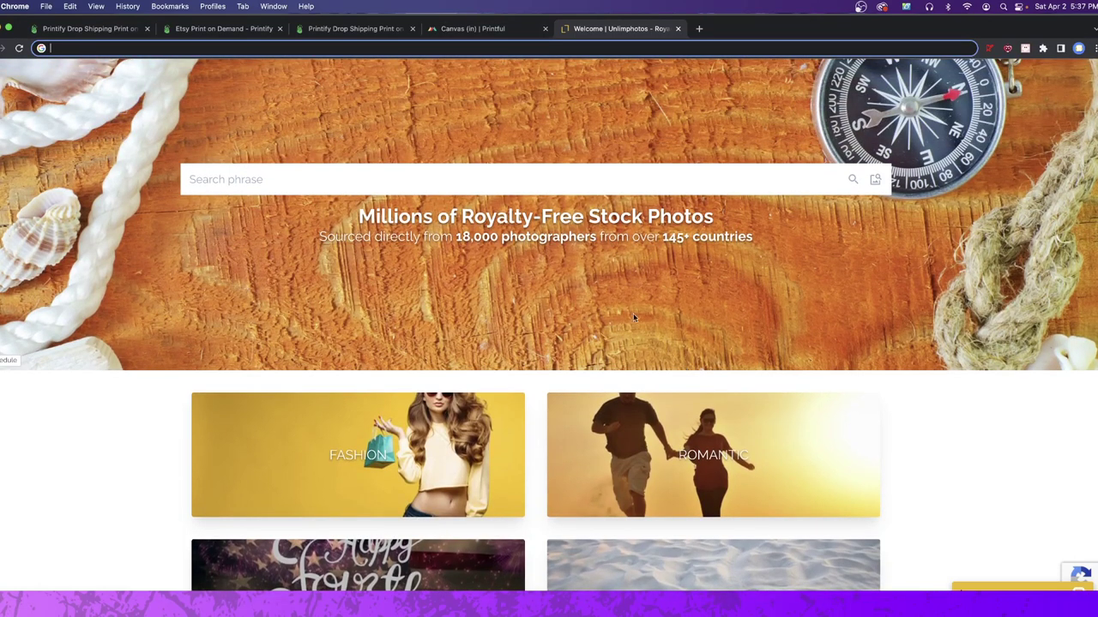
scroll(633, 317, "up", 1)
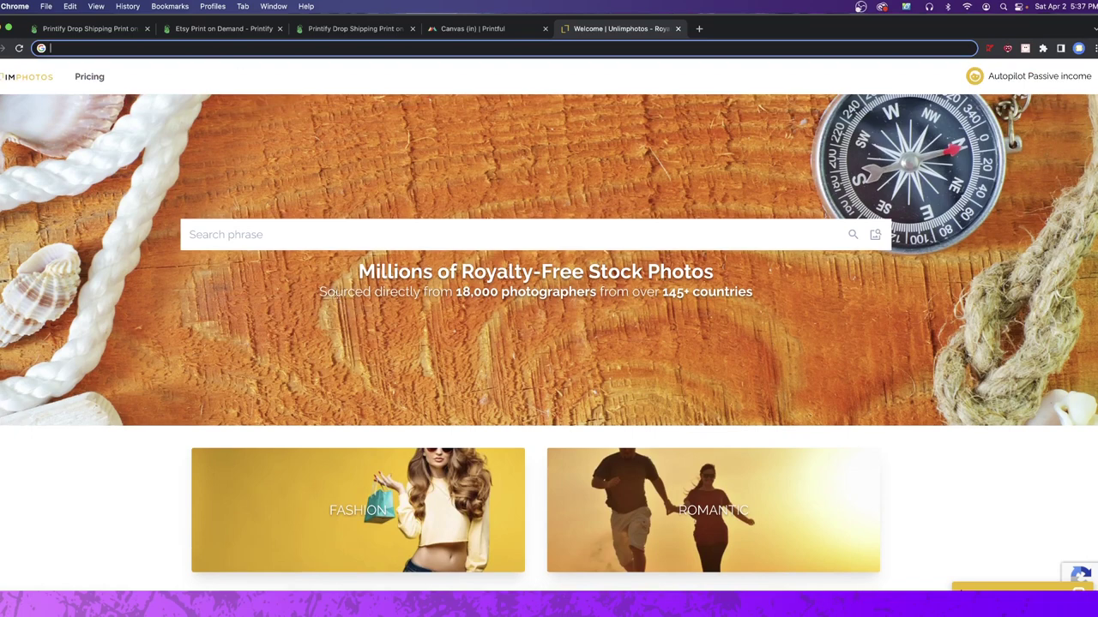
Search Unlimphotos for 'wolf' and open the steppe wolf photo in Preview.
left_click(240, 225)
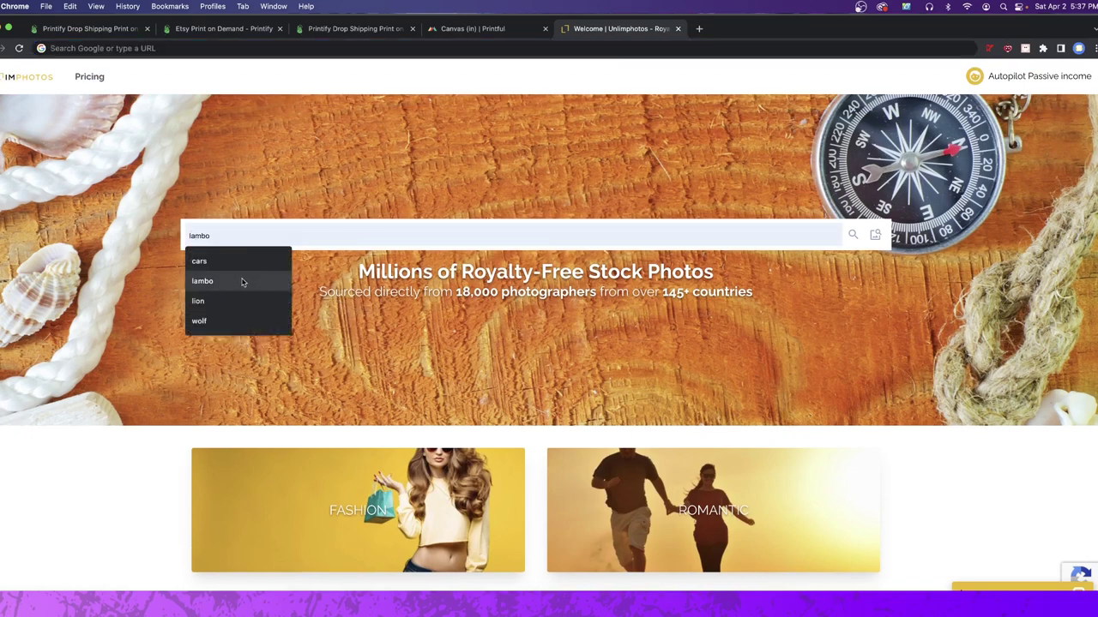
type("wolf")
key("Return")
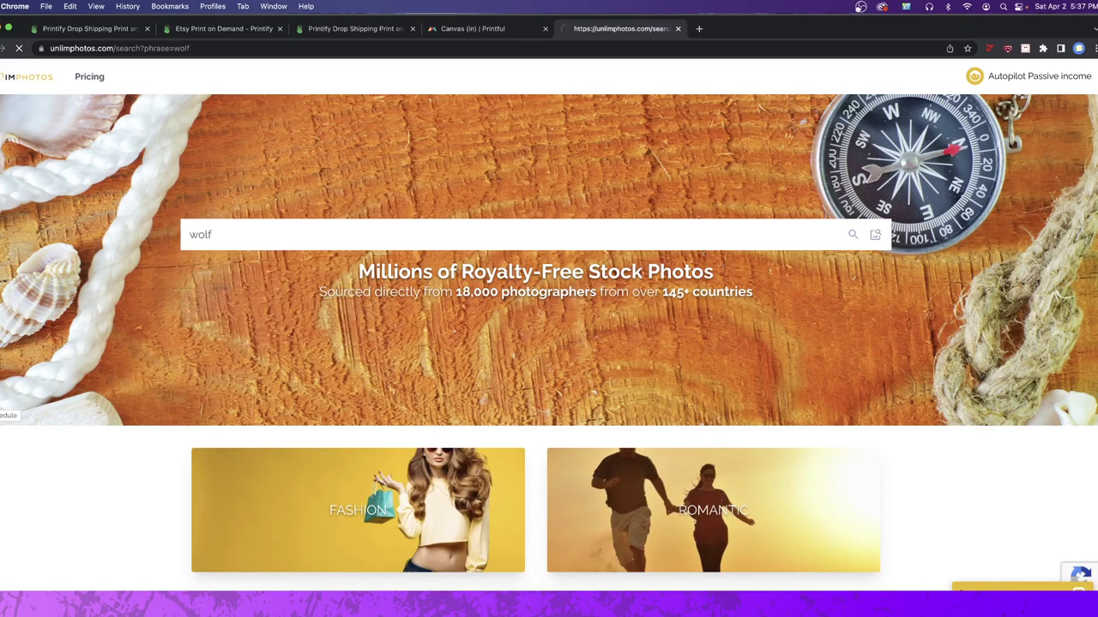
scroll(561, 307, "down", 5)
scroll(562, 307, "down", 4)
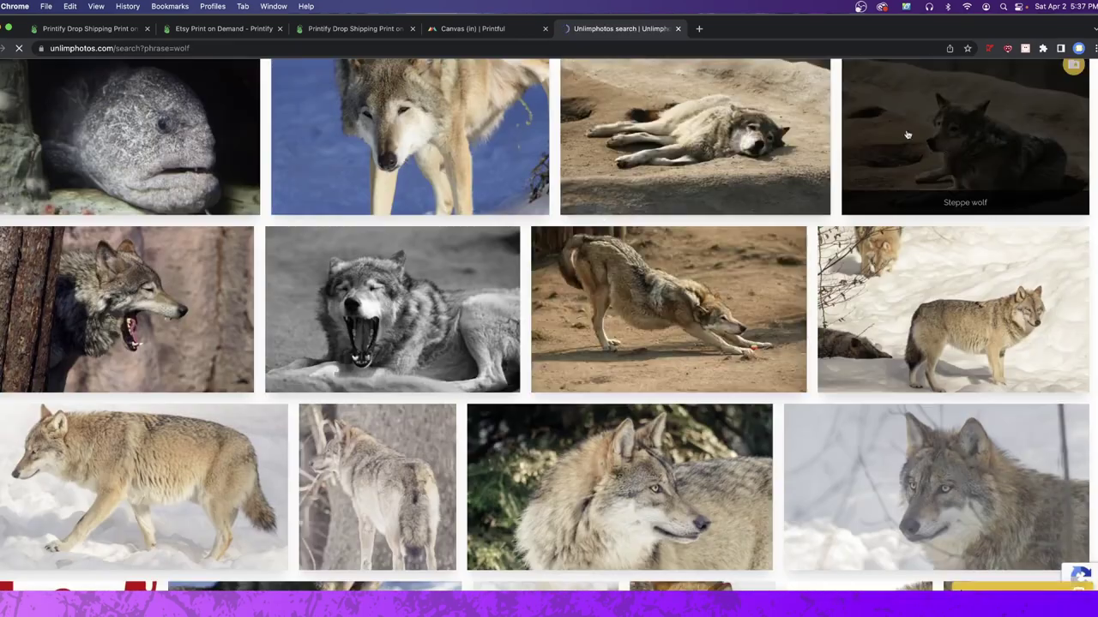
scroll(632, 271, "up", 1)
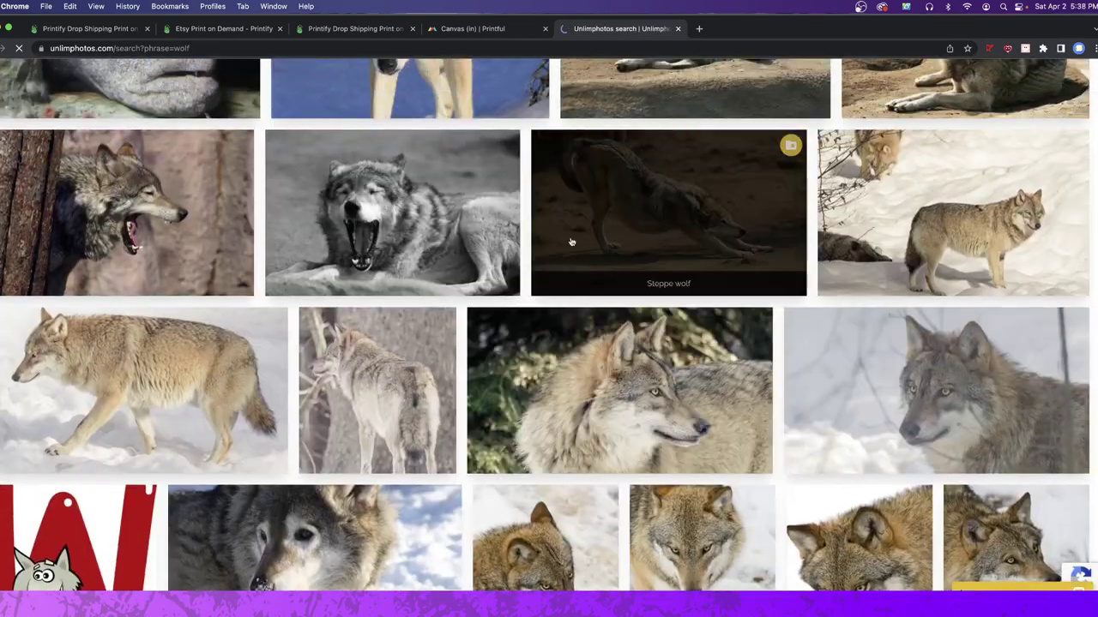
left_click_drag(571, 240, 725, 584)
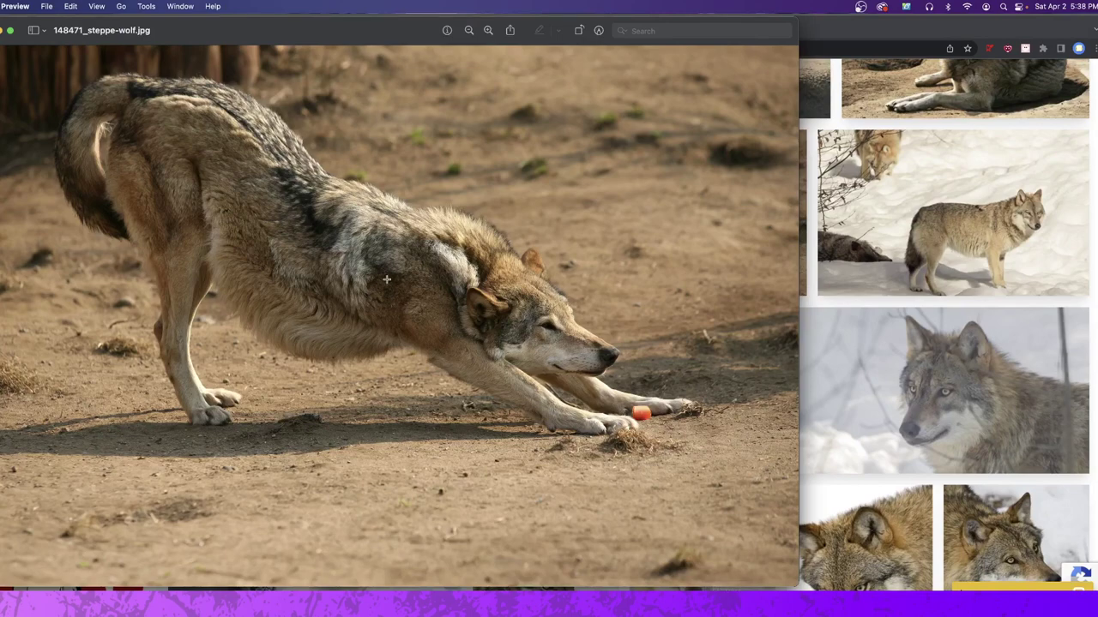
left_click(828, 33)
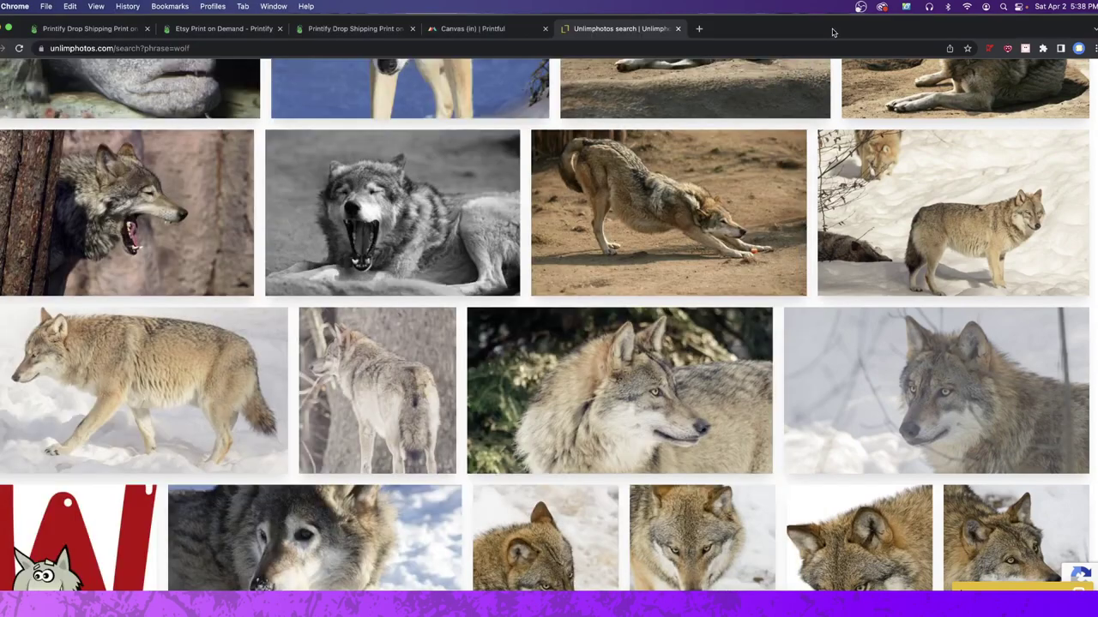
Upload 148471_steppe-wolf.jpg from Downloads into the Printify tapestry design.
left_click(438, 31)
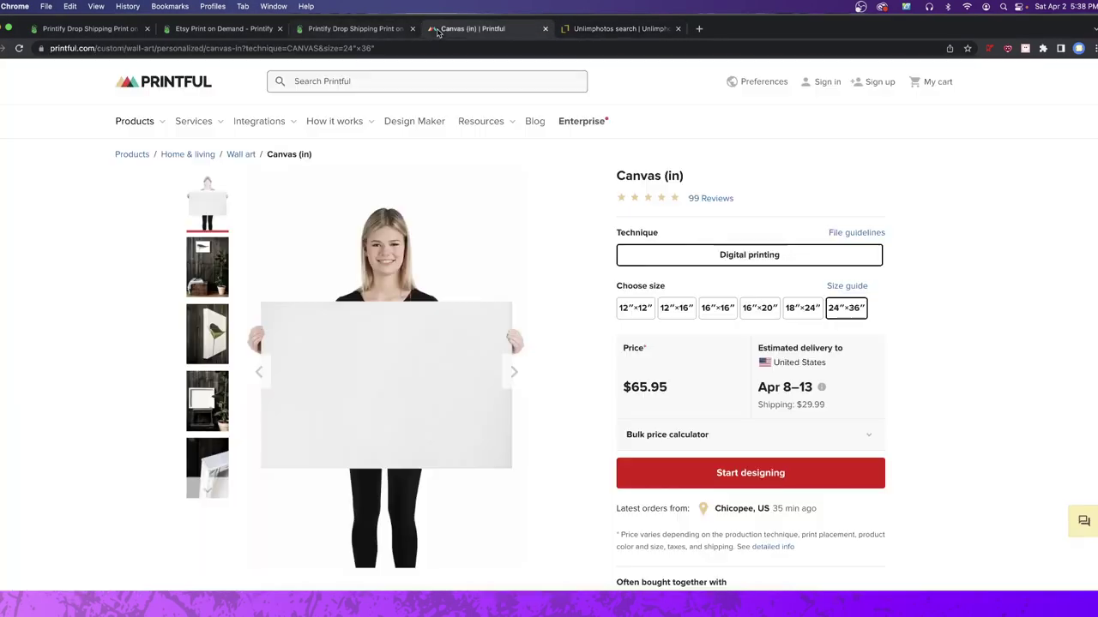
left_click(377, 33)
left_click(969, 370)
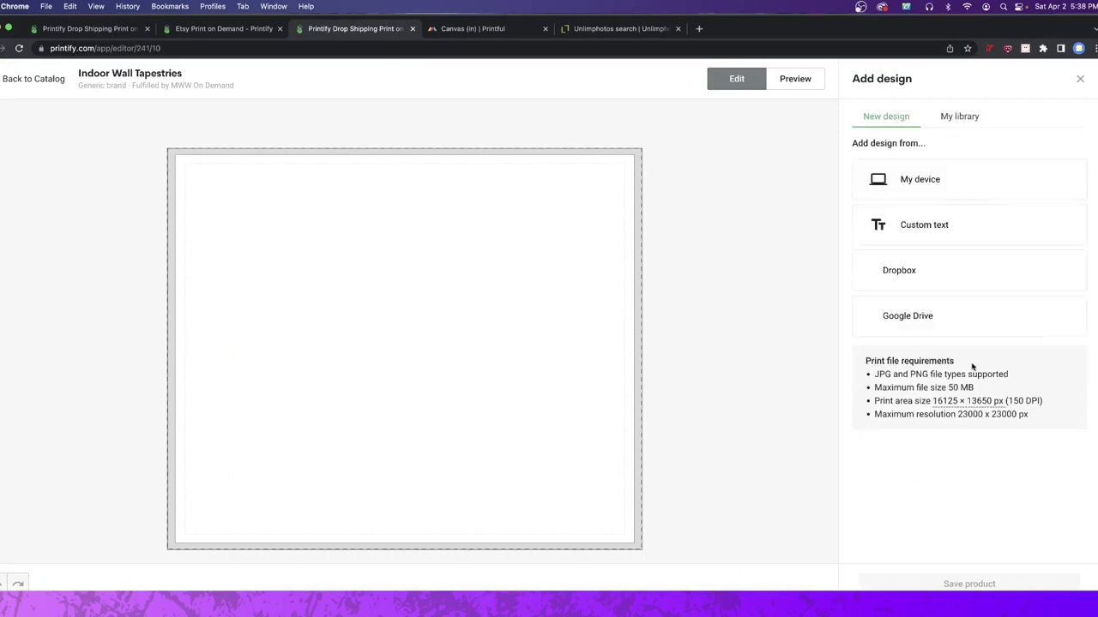
left_click(919, 180)
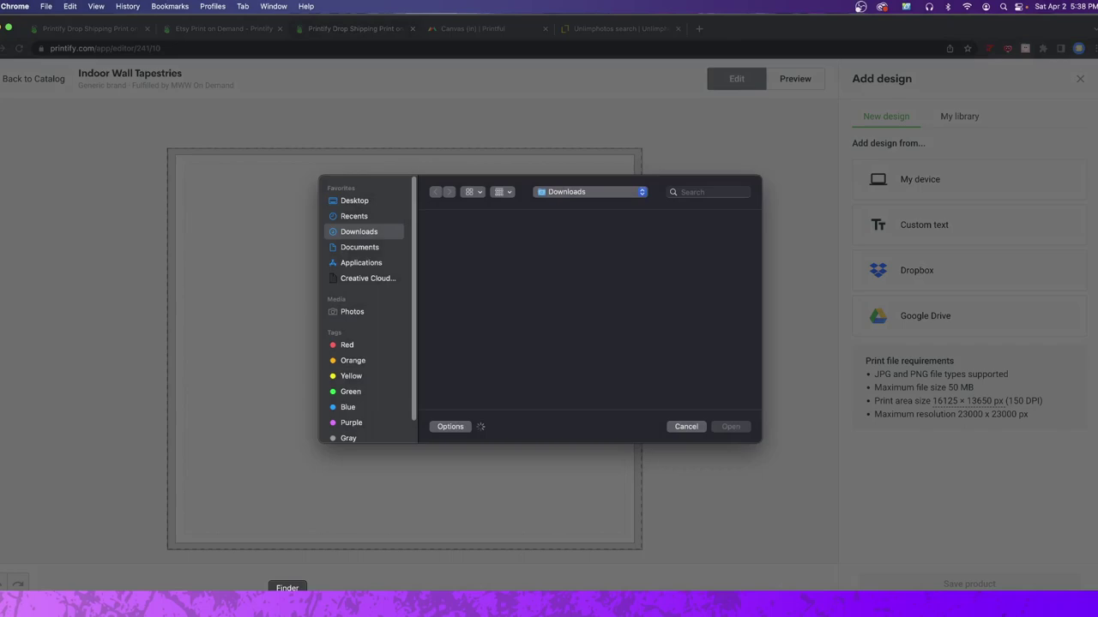
double_click(454, 241)
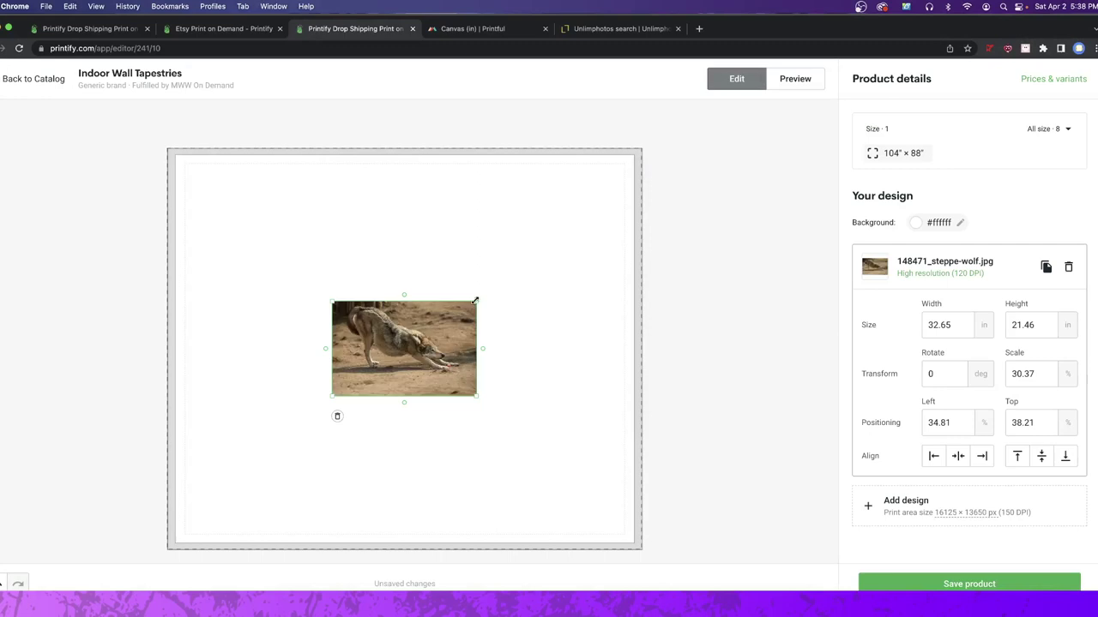
Scale the wolf photo to about 134.74% to fill the 104″ × 88″ area, centering it.
left_click_drag(477, 300, 679, 206)
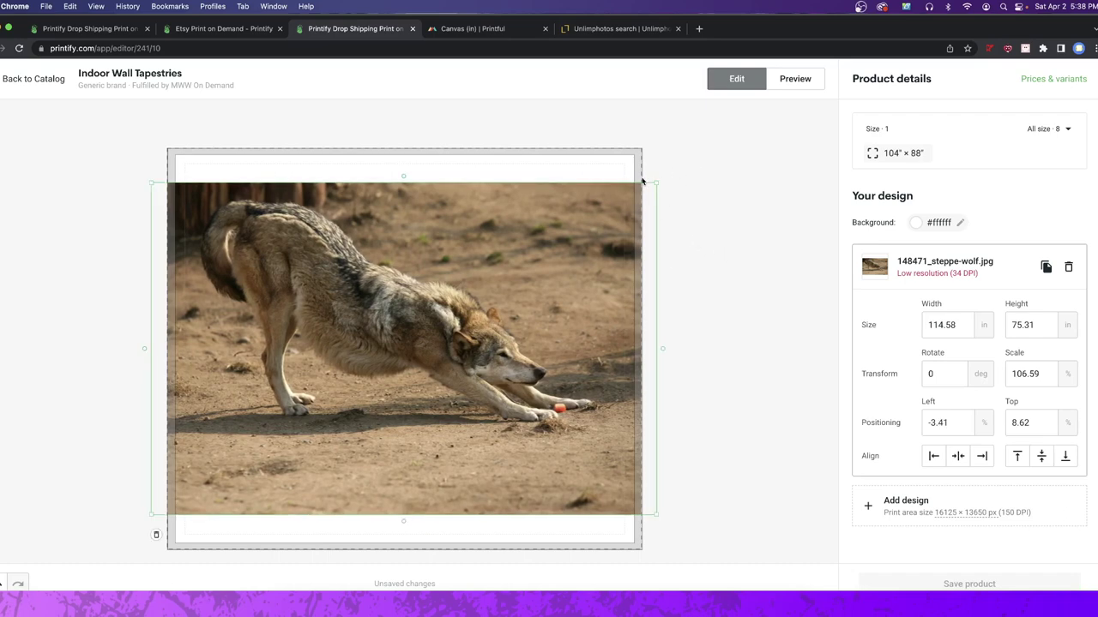
left_click_drag(656, 181, 706, 174)
left_click(89, 546)
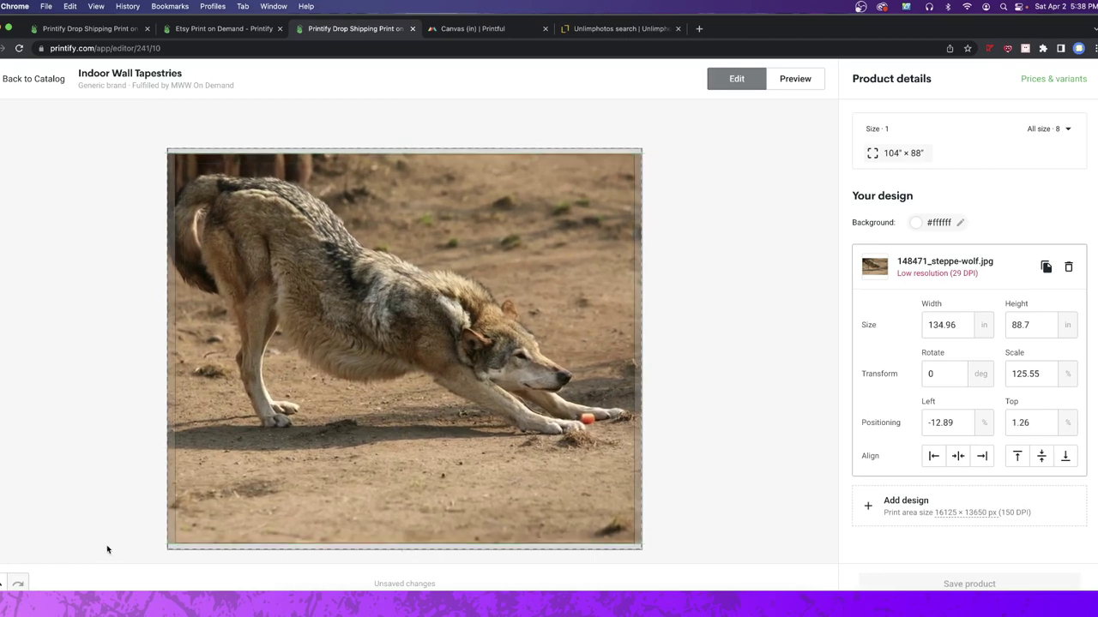
left_click_drag(104, 546, 85, 559)
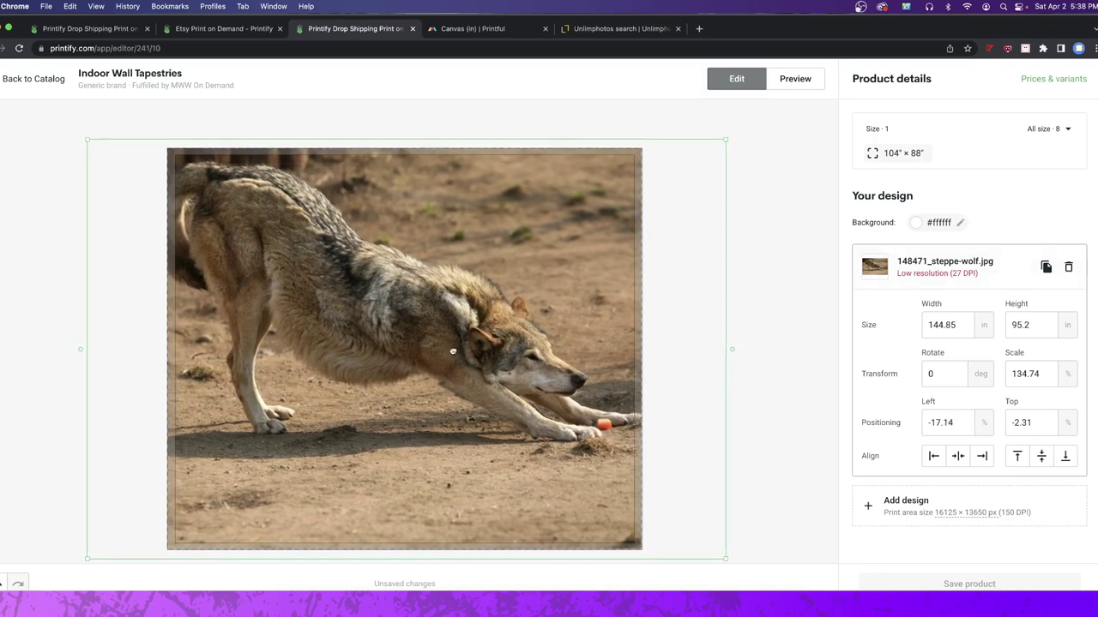
left_click_drag(451, 352, 458, 351)
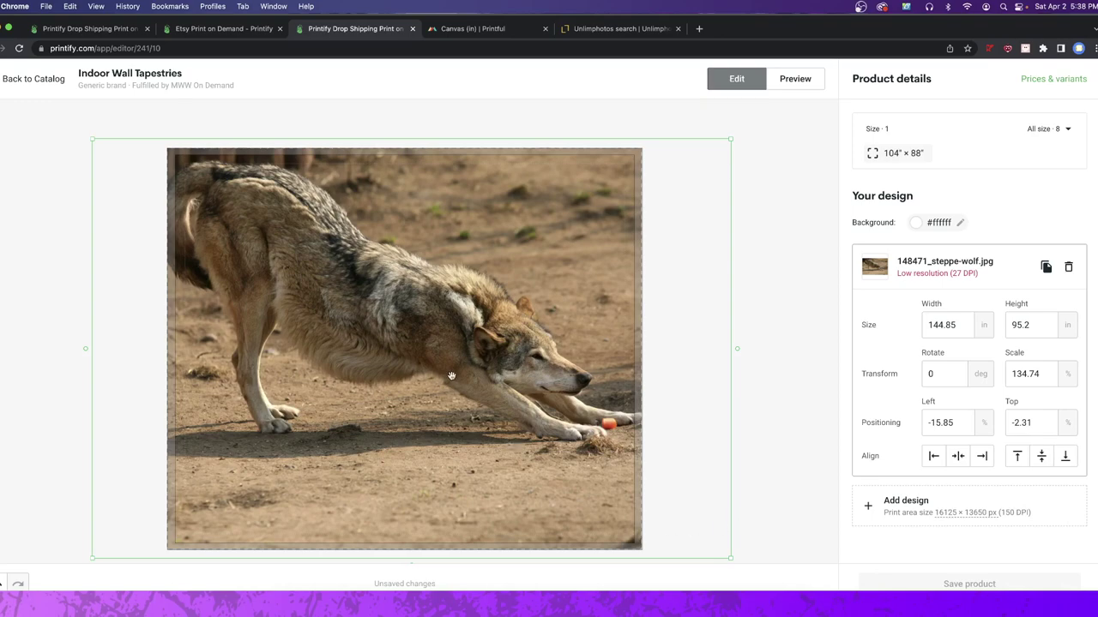
left_click(725, 603)
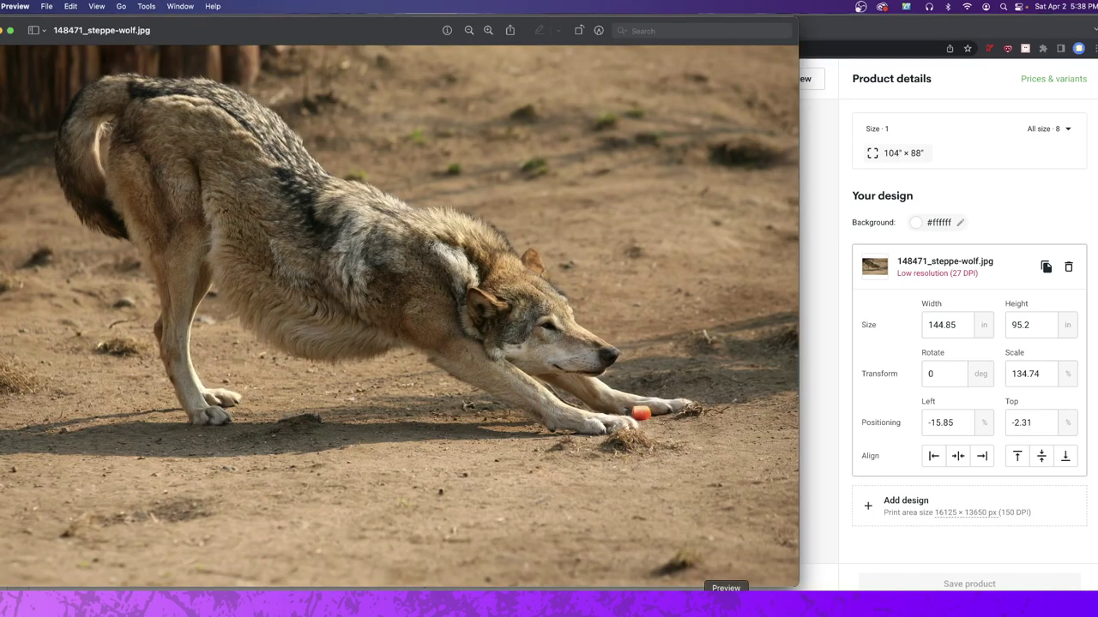
left_click(830, 143)
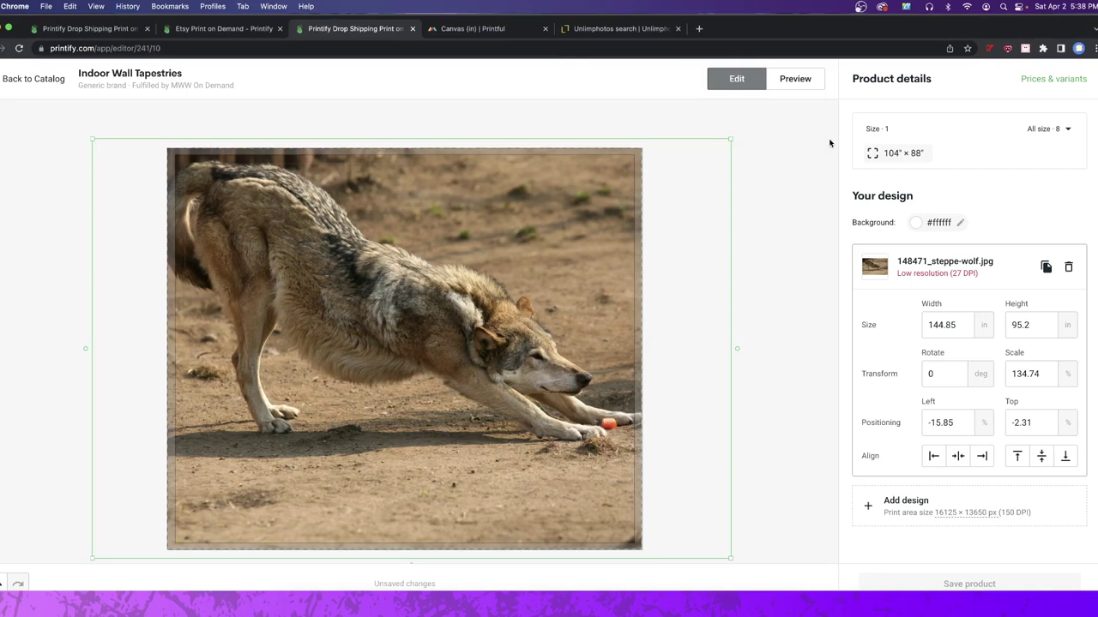
Enable the 26" × 36" and 51" × 60" tapestry sizes.
left_click(1061, 133)
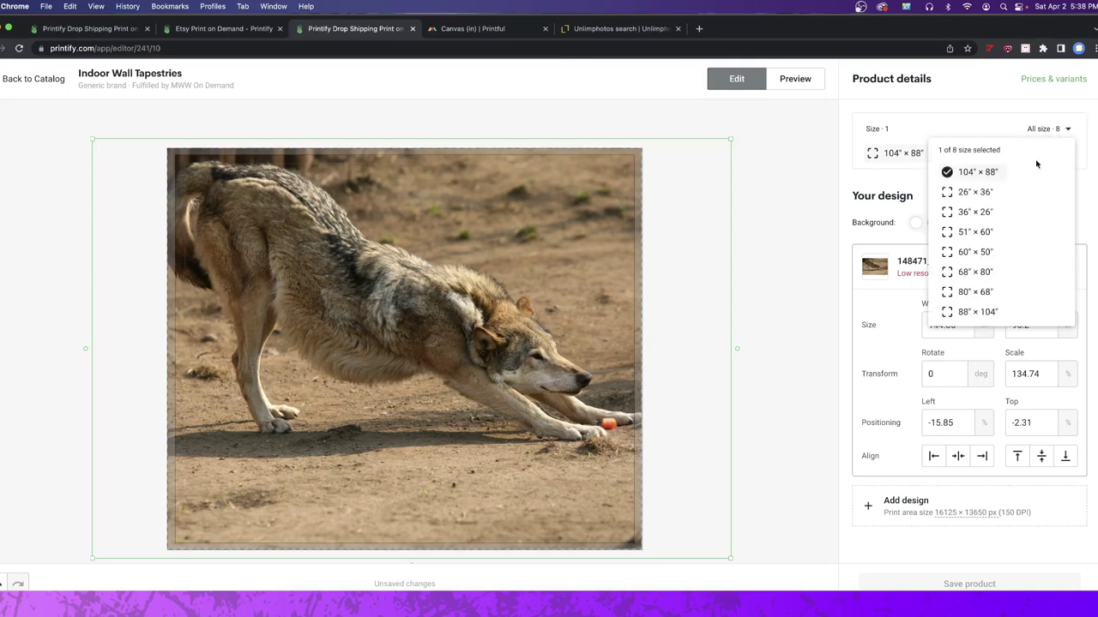
left_click(950, 192)
left_click(948, 231)
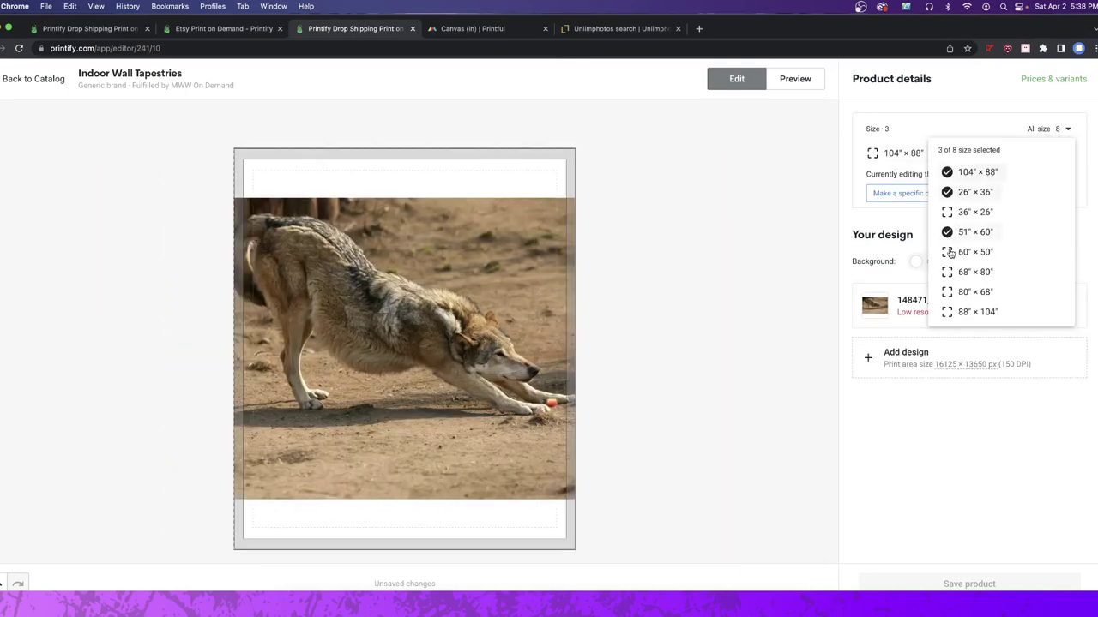
left_click(637, 257)
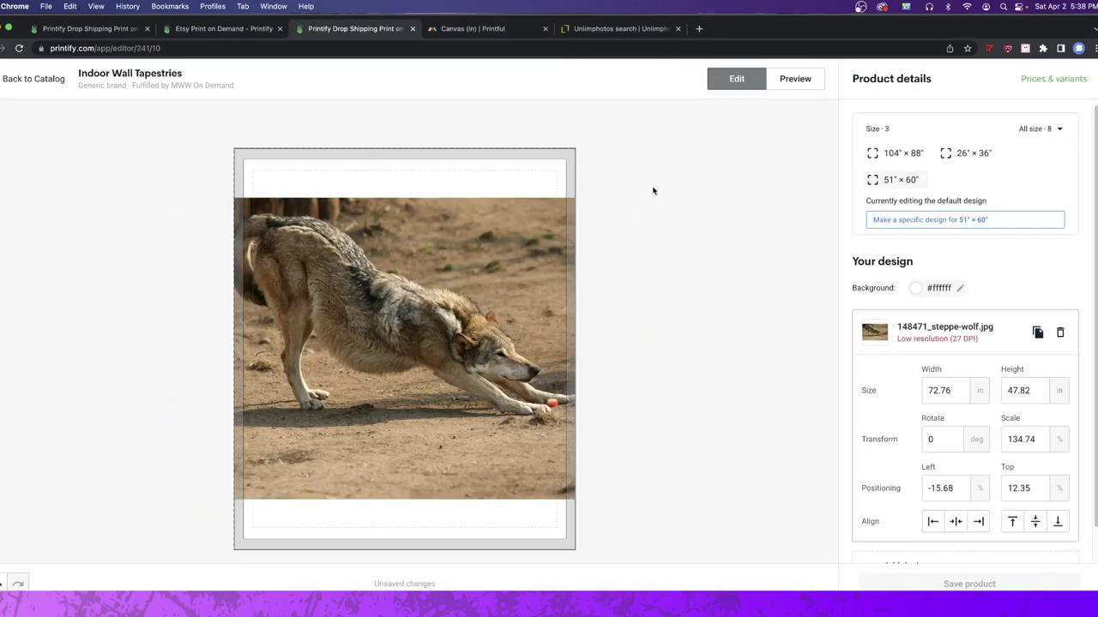
Enlarge the wolf photo and shift it left on the portrait canvas.
left_click(562, 221)
left_click_drag(642, 197, 753, 178)
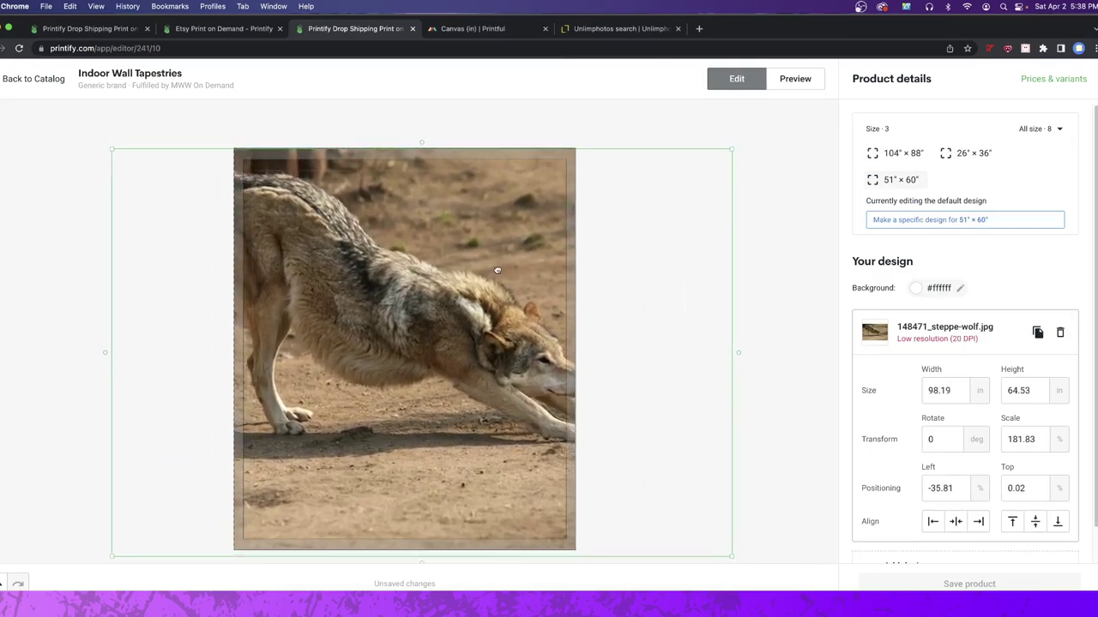
left_click_drag(496, 271, 469, 296)
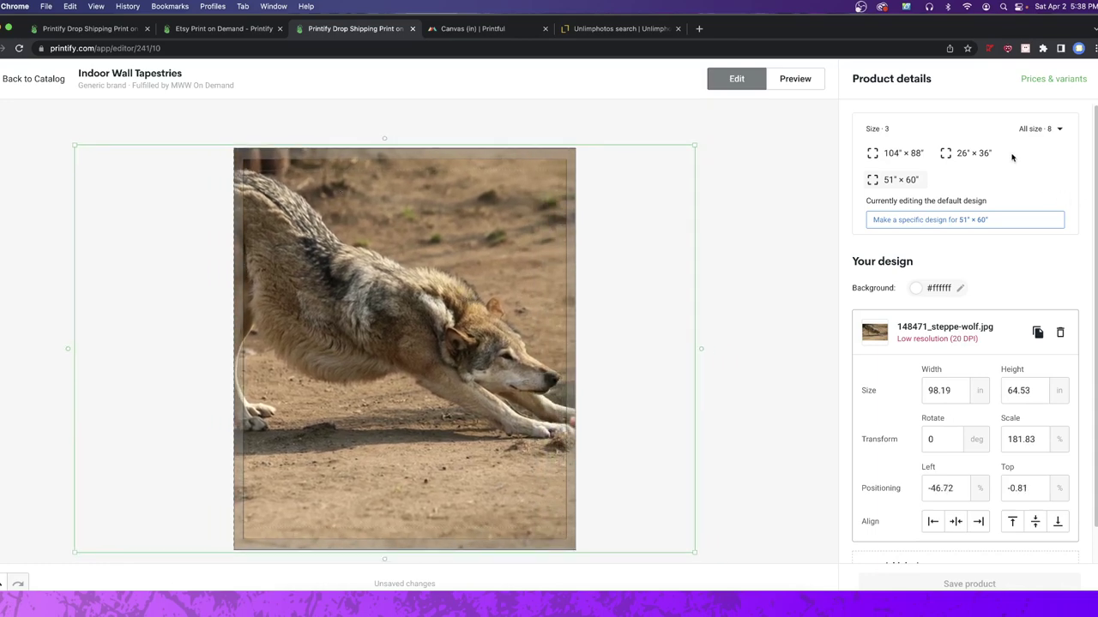
Enable the remaining sizes: 36×26, 60×50, 68×80, 80×68 and 88×104.
left_click(1034, 130)
left_click(970, 212)
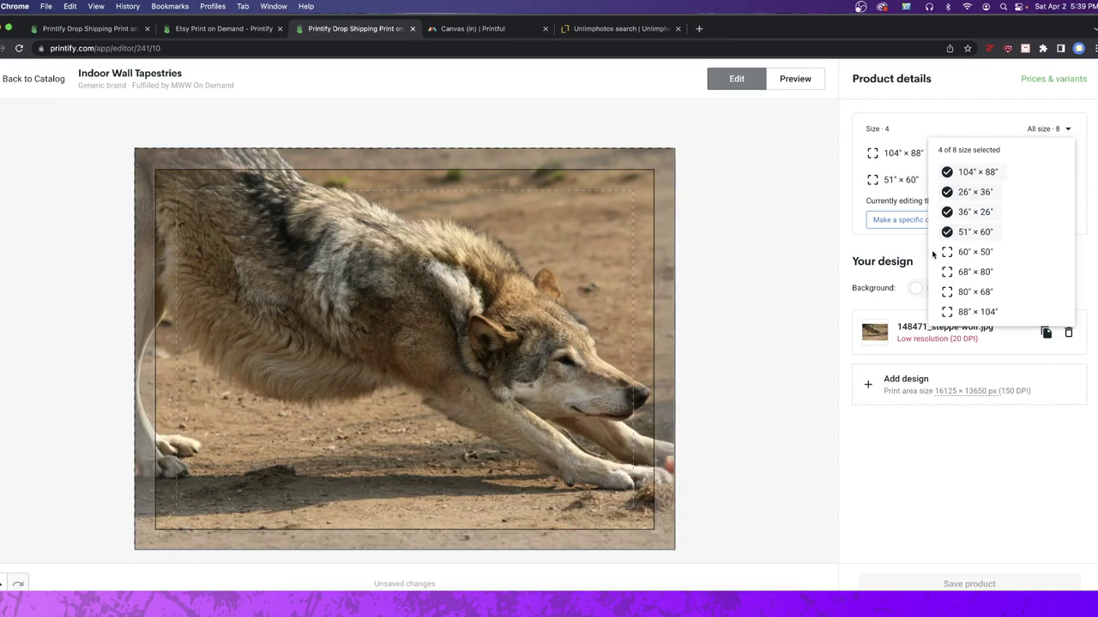
left_click(961, 252)
left_click(958, 272)
left_click(957, 291)
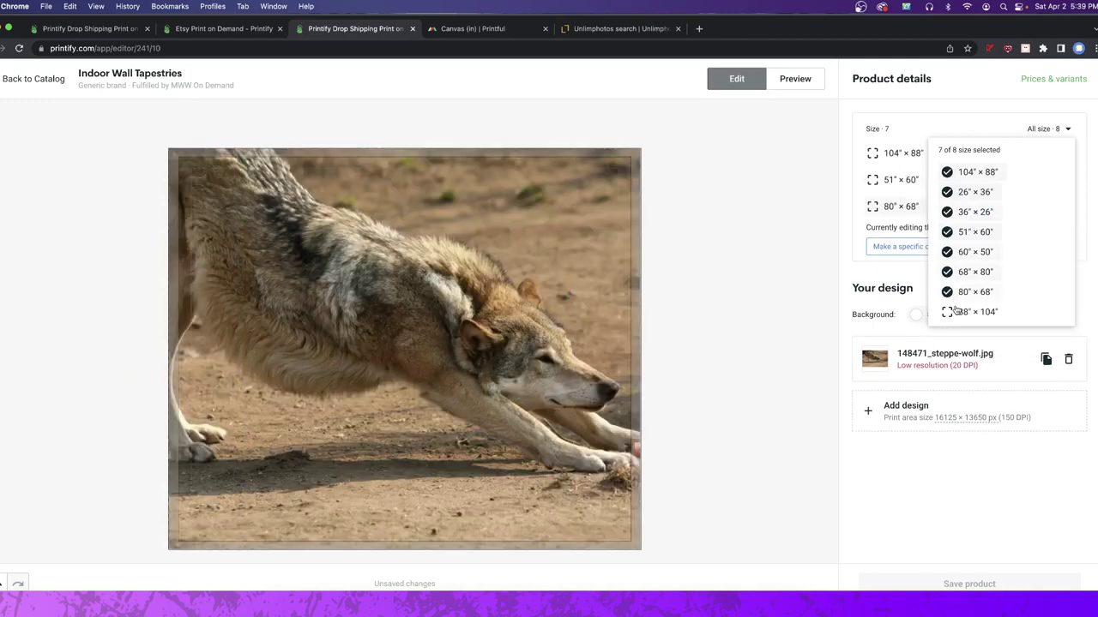
left_click(954, 311)
left_click(909, 283)
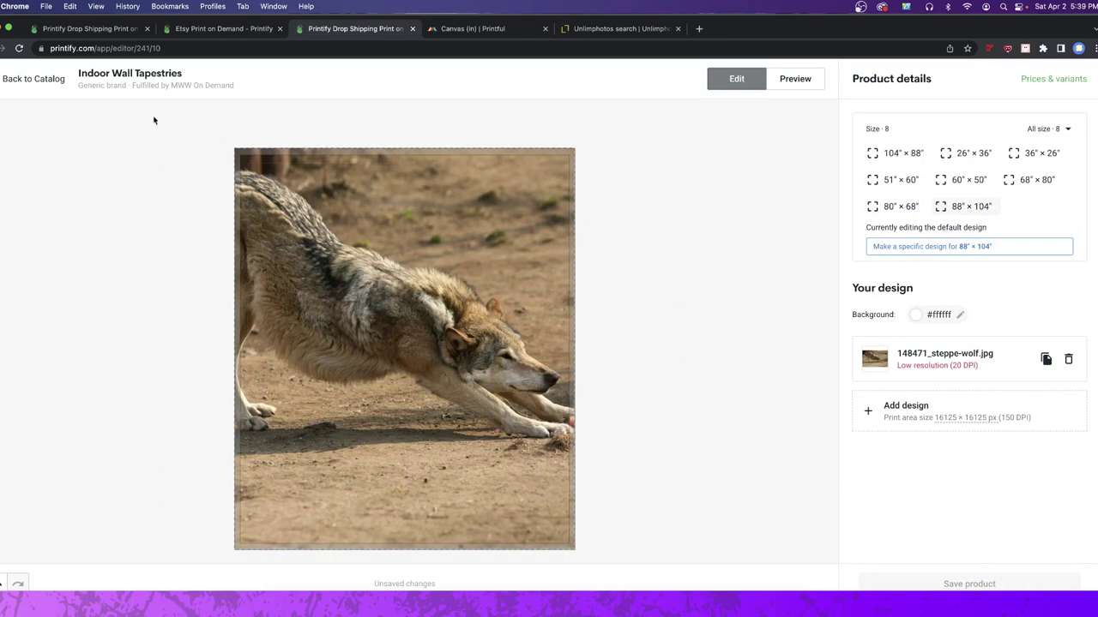
Switch from the Printify for Etsy page to Printful's Canvas (in) product page.
left_click(191, 26)
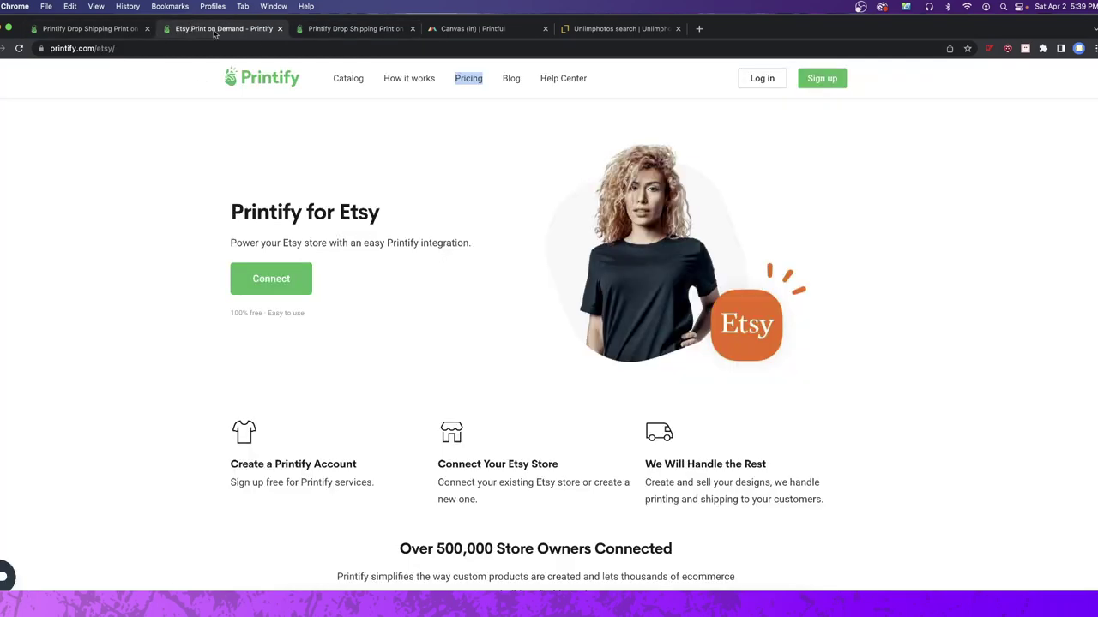
left_click(432, 29)
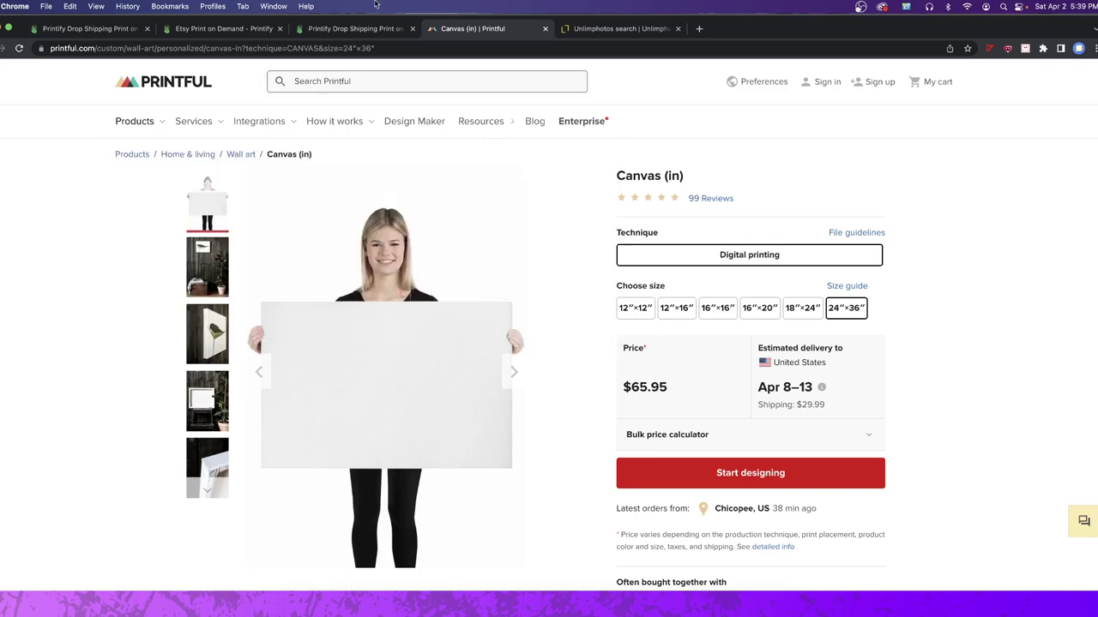
Switch back to the 'Printify Drop Shipping' tab with the unsaved wolf tapestry design.
left_click(331, 32)
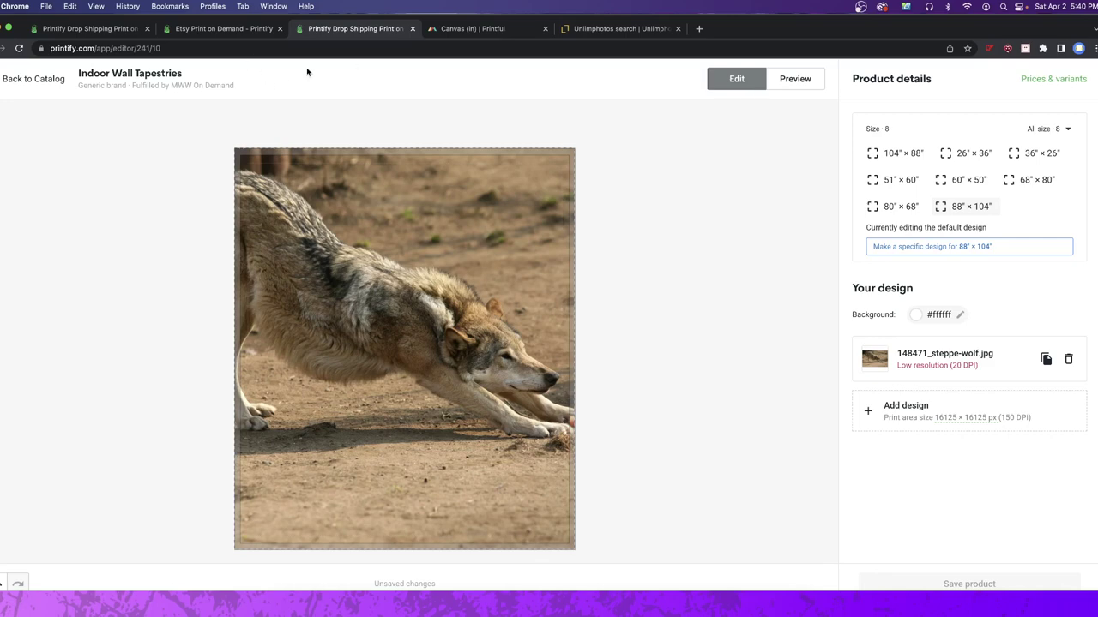
left_click(463, 28)
left_click(355, 28)
Compare the steppe wolf image in Preview with the wolf design in the tapestry editor.
left_click(601, 28)
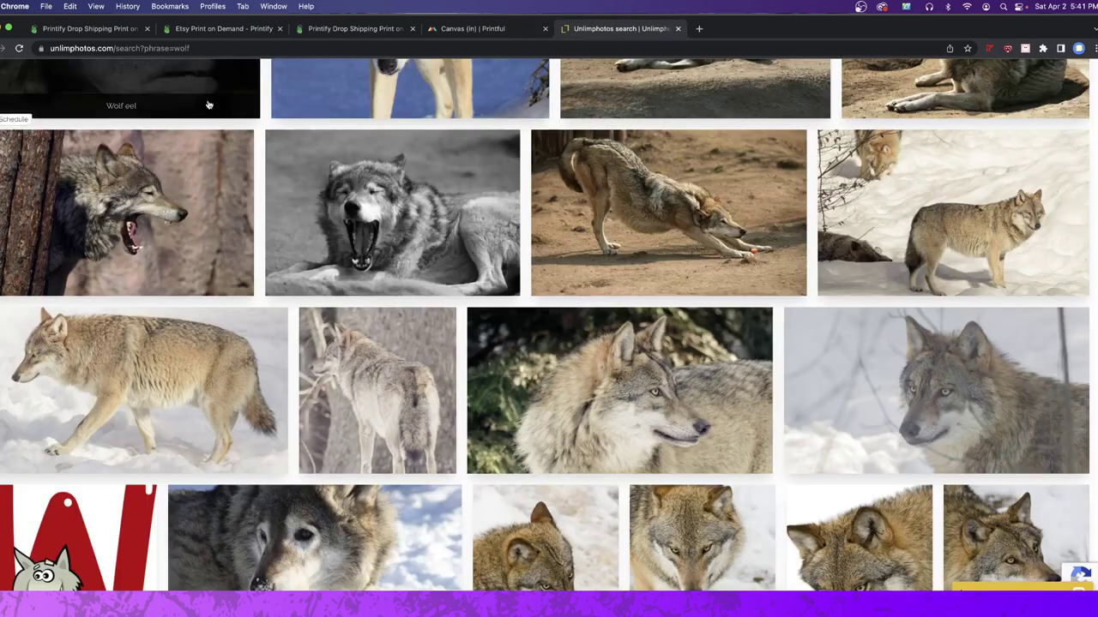
left_click(355, 28)
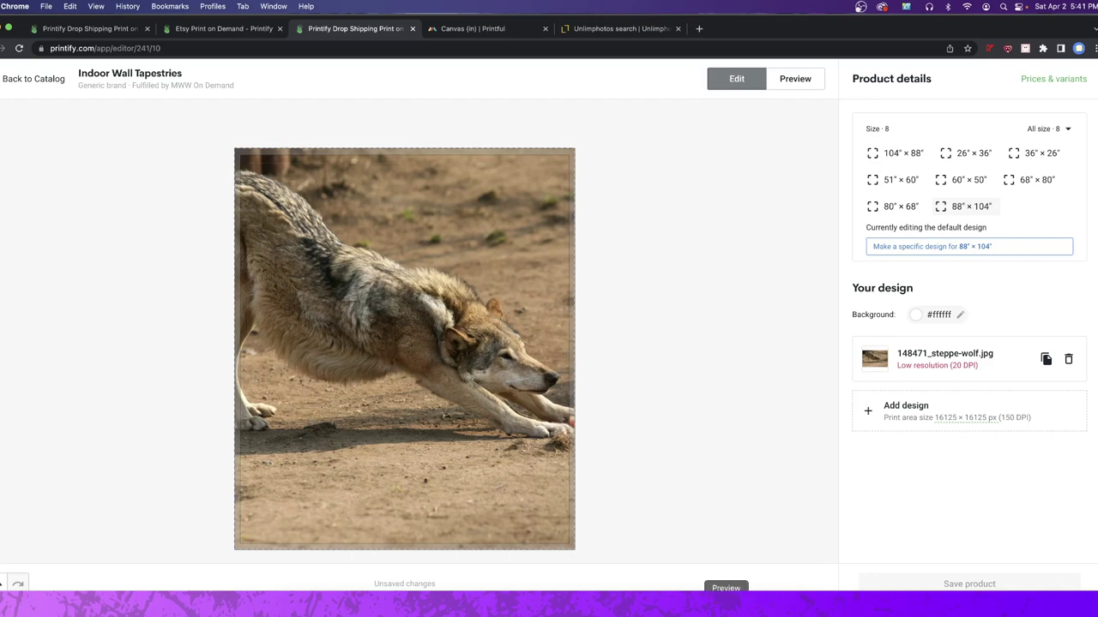
left_click(726, 603)
left_click(954, 542)
Return to Unlimphotos and scroll down the wolf search results for more photos.
left_click(577, 33)
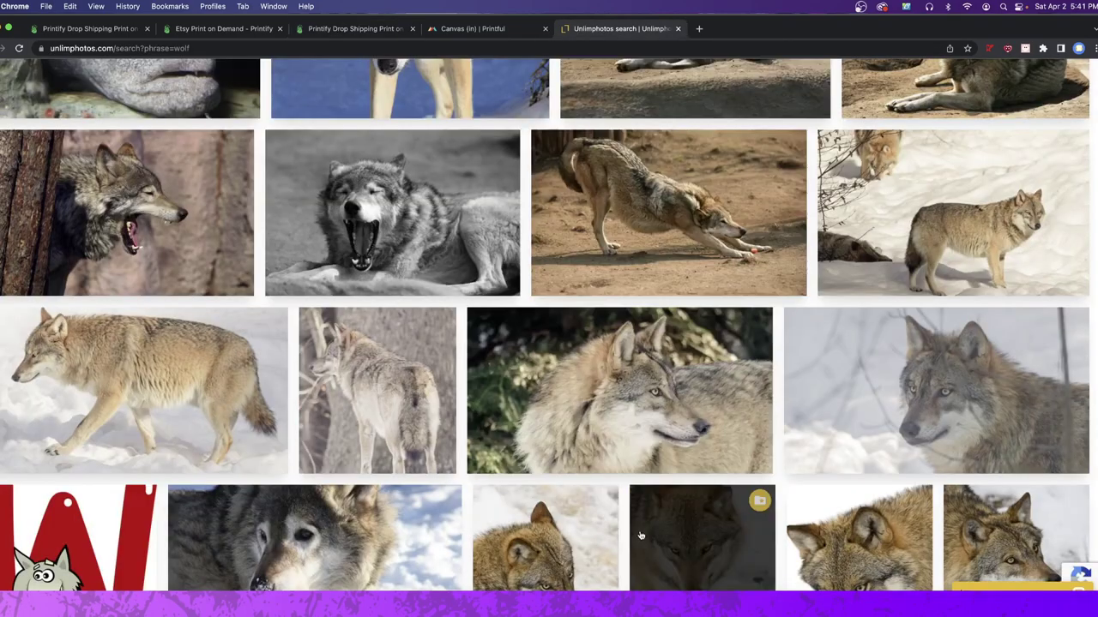
scroll(499, 231, "down", 3)
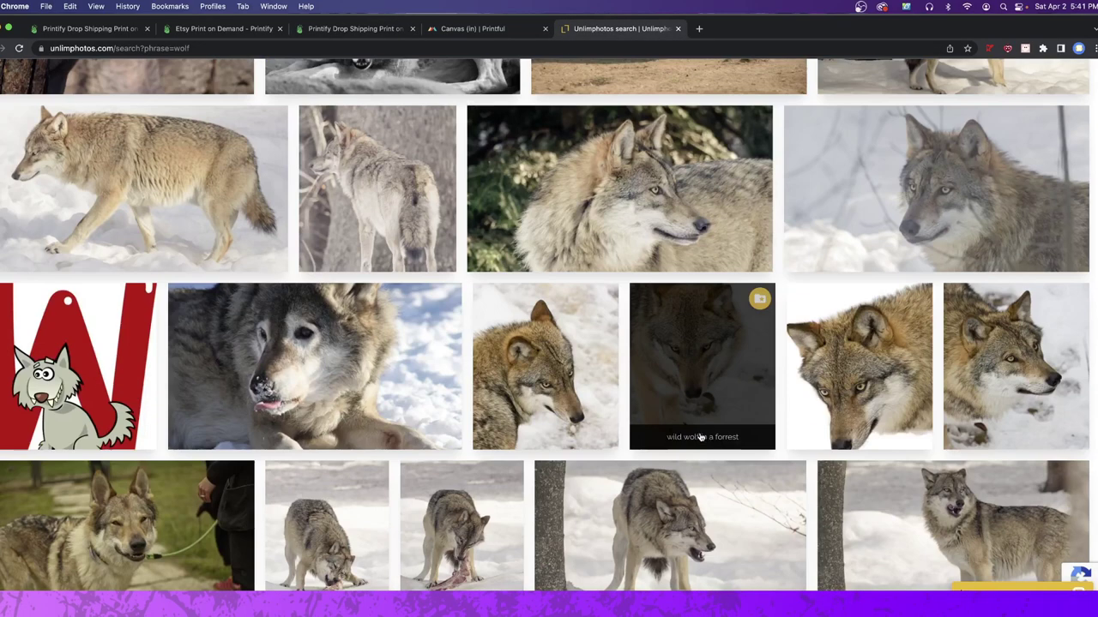
mouse_move(716, 375)
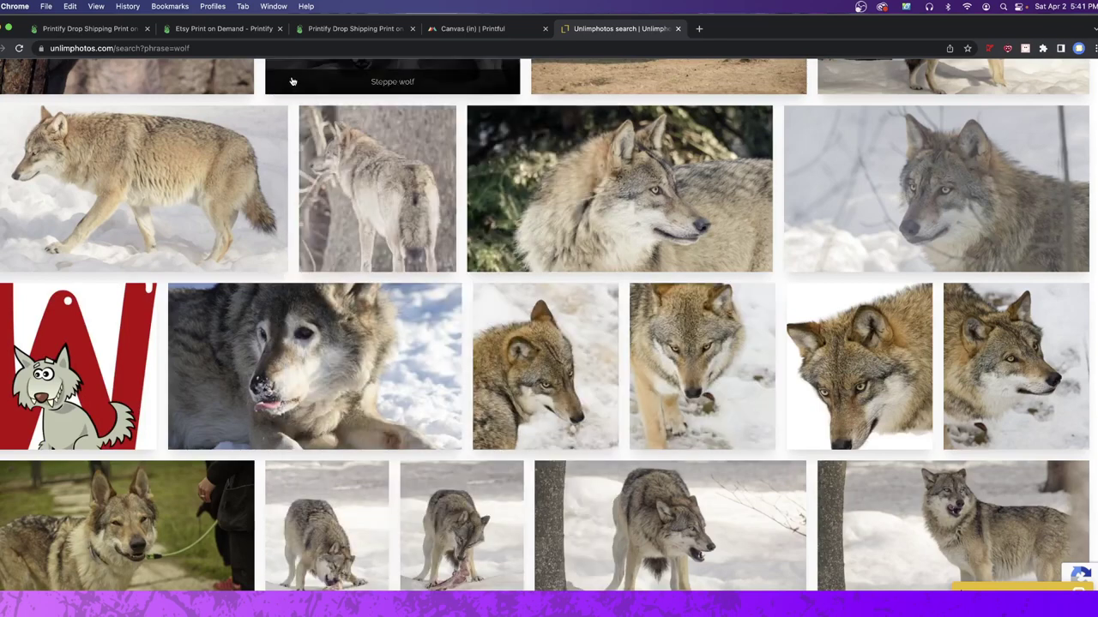
Go from the Printify tapestry editor back to the Indoor Wall Tapestries catalog page.
left_click(343, 28)
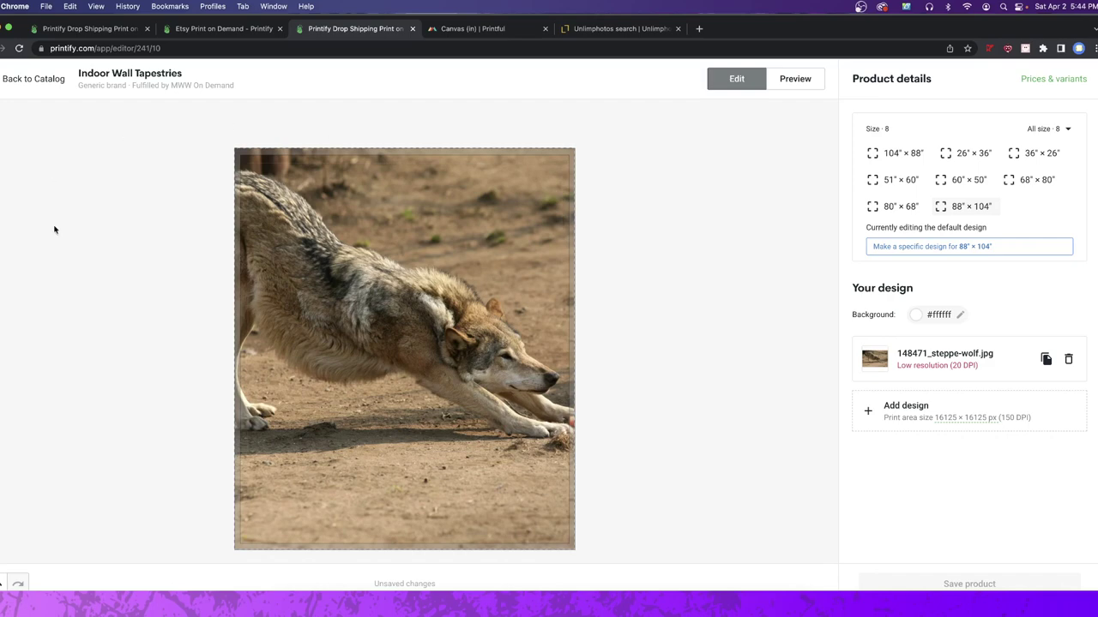
left_click(61, 78)
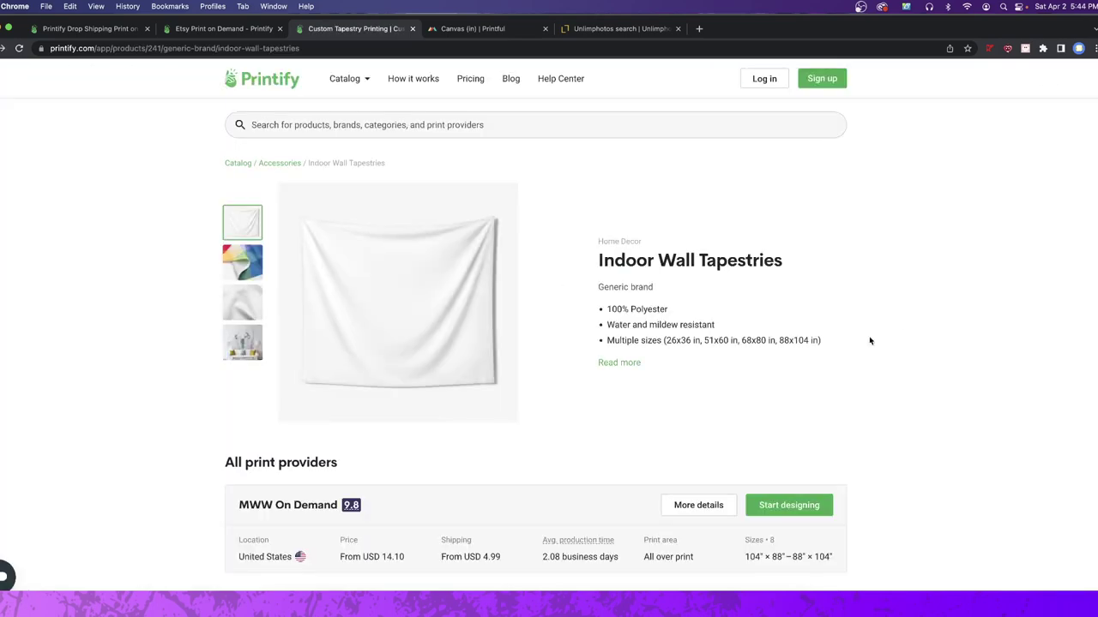
Scroll the tapestry page and highlight MWW On Demand's price and shipping figures.
scroll(811, 392, "down", 2)
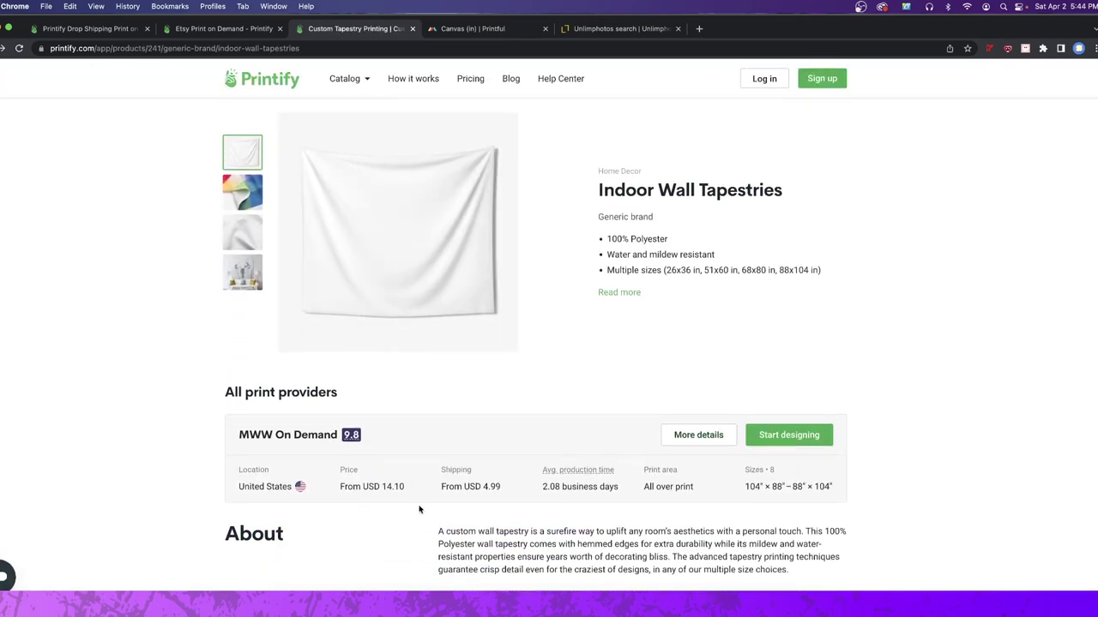
left_click_drag(386, 486, 544, 498)
left_click(543, 493)
left_click_drag(669, 269, 689, 271)
scroll(617, 291, "down", 5)
scroll(620, 299, "down", 7)
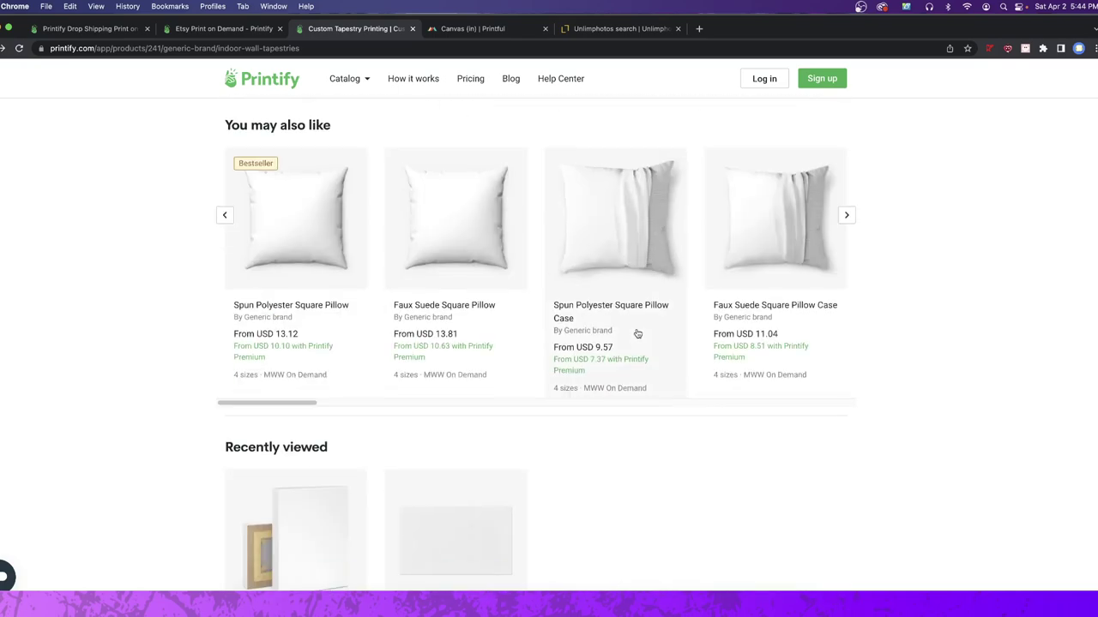
scroll(637, 331, "up", 10)
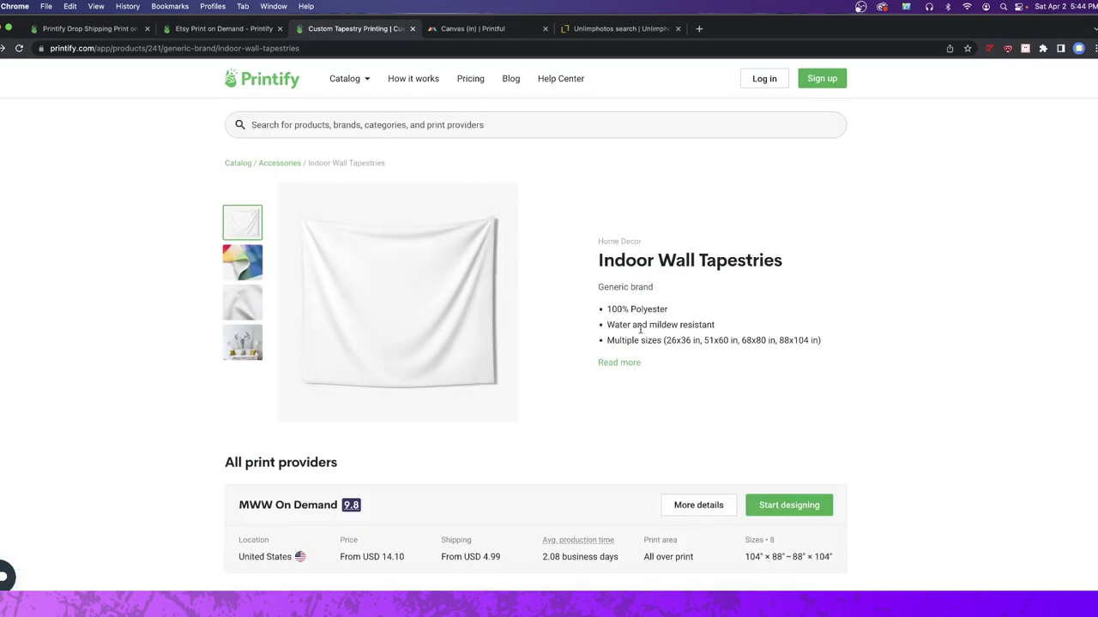
Review MWW On Demand's shipping rates and per-size costs from USD 14.10 to 43.88.
left_click(706, 508)
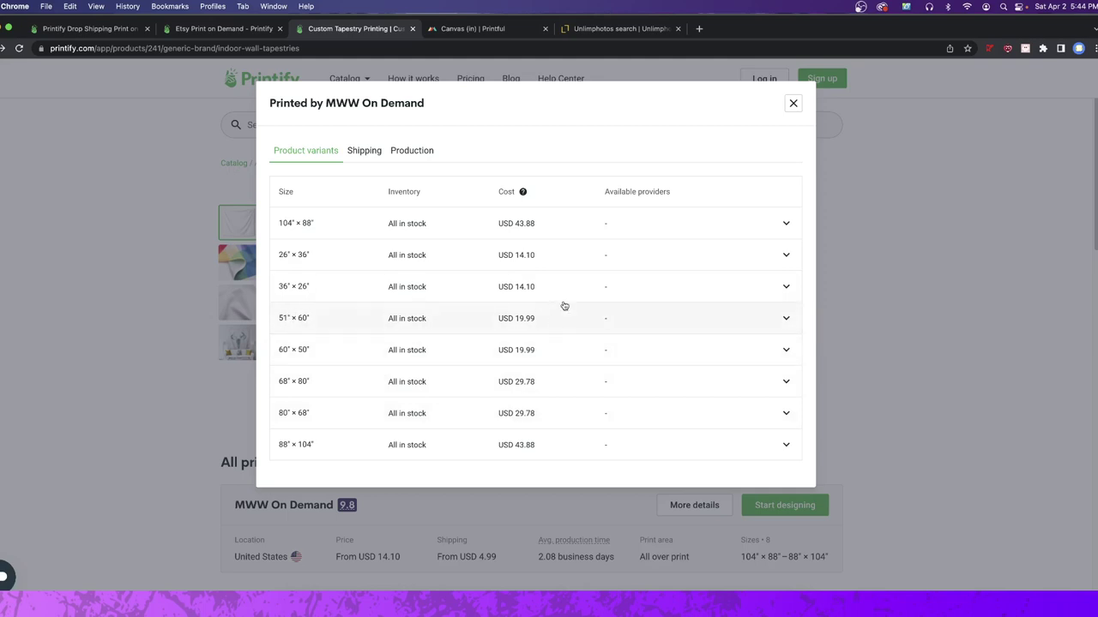
left_click(363, 152)
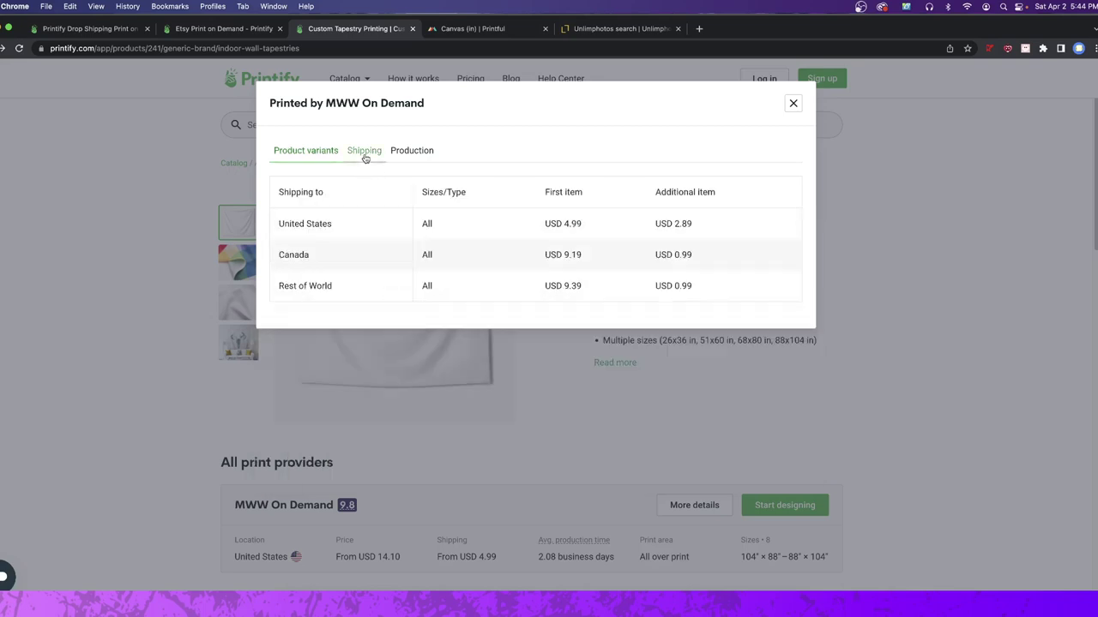
left_click(295, 162)
Close the MWW On Demand details and scroll to its USD 14.10 price and USD 4.99 shipping.
left_click(793, 105)
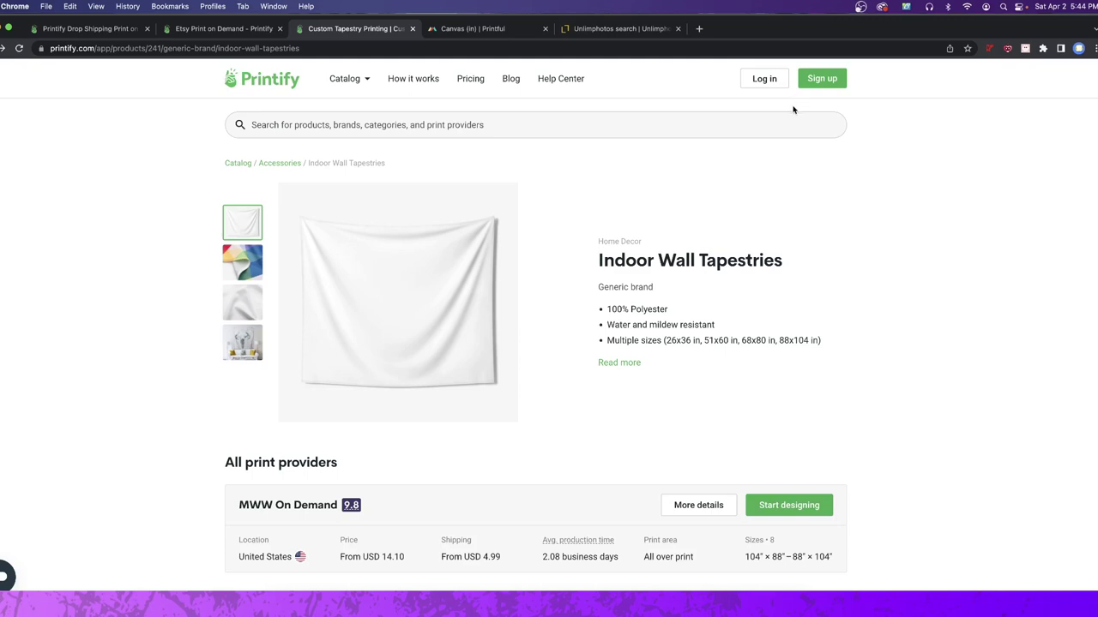
scroll(831, 501, "down", 2)
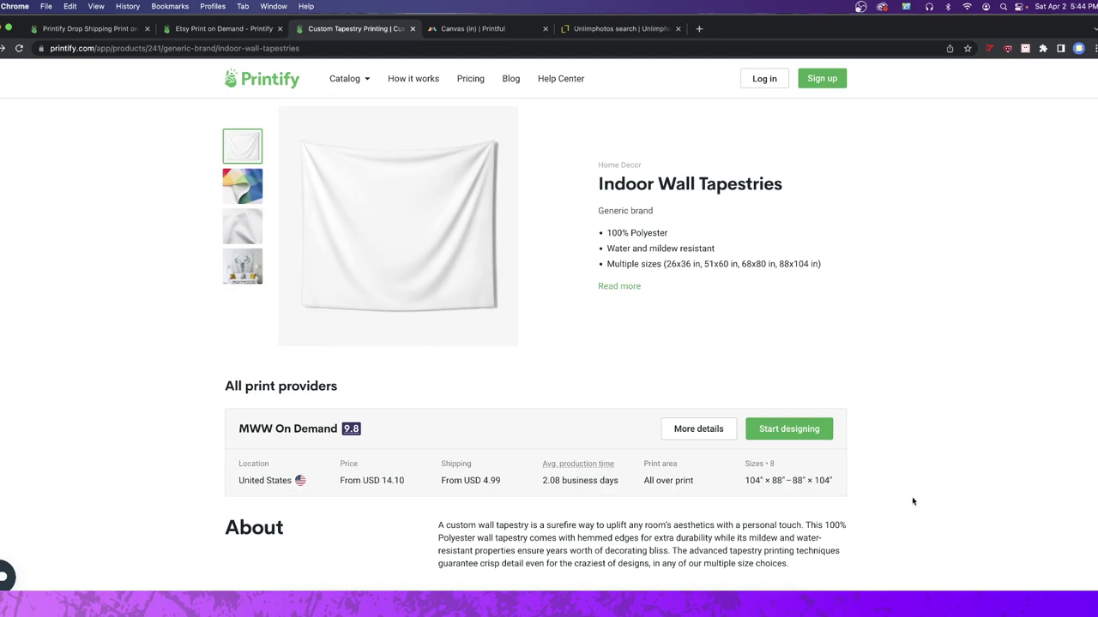
key("super+Tab")
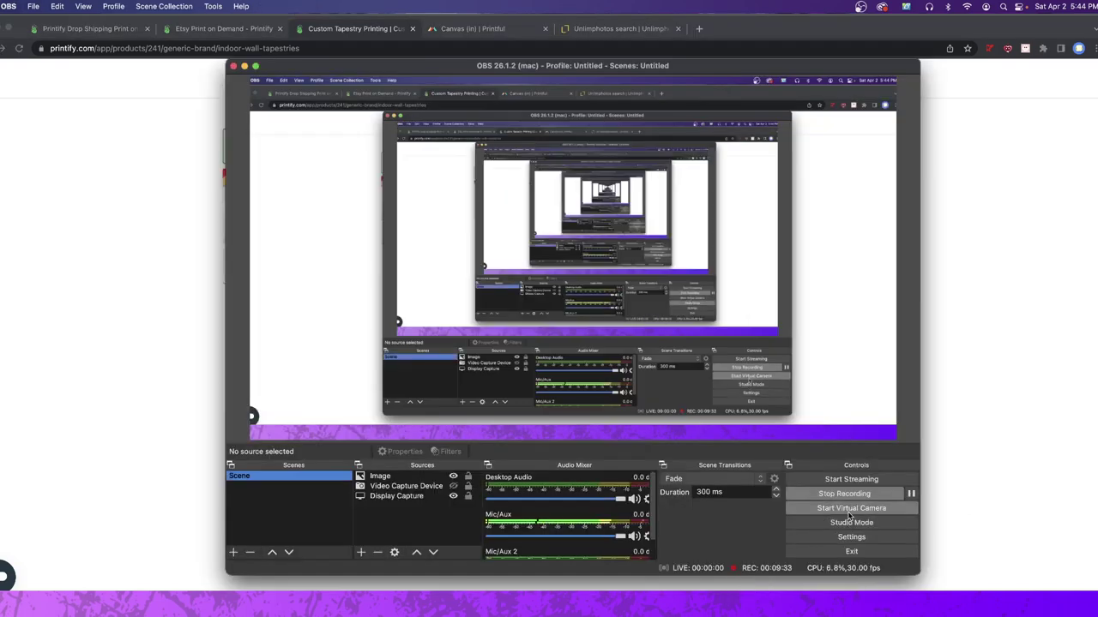